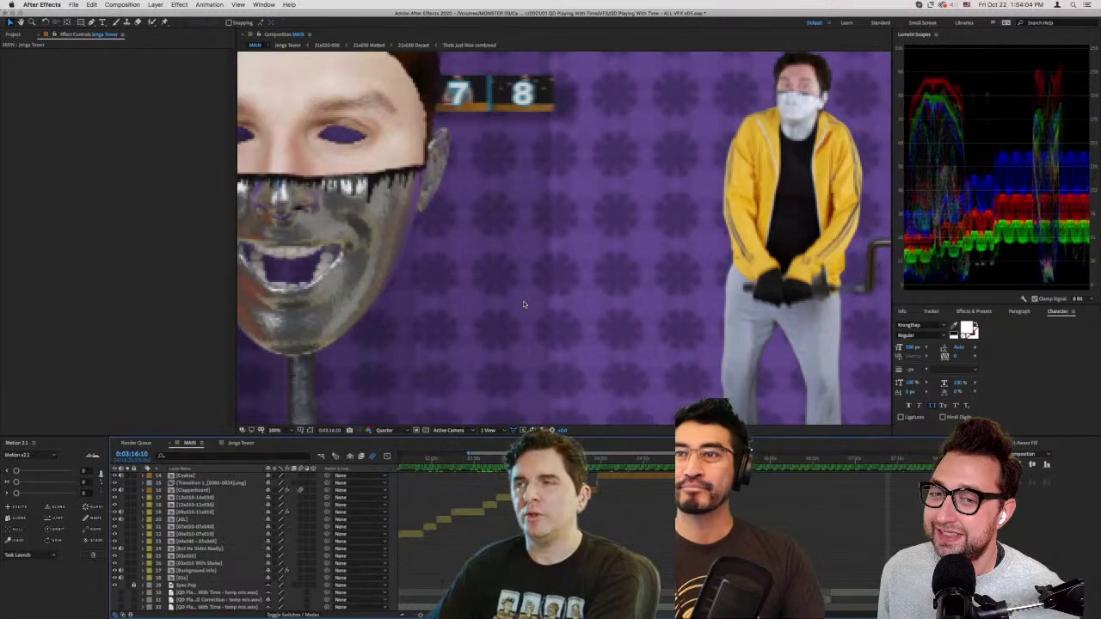
- Fit the MAIN composition frame in the viewer and preview the metal-faced head shot
scroll(523, 303, down, 3)
scroll(523, 304, up, 3)
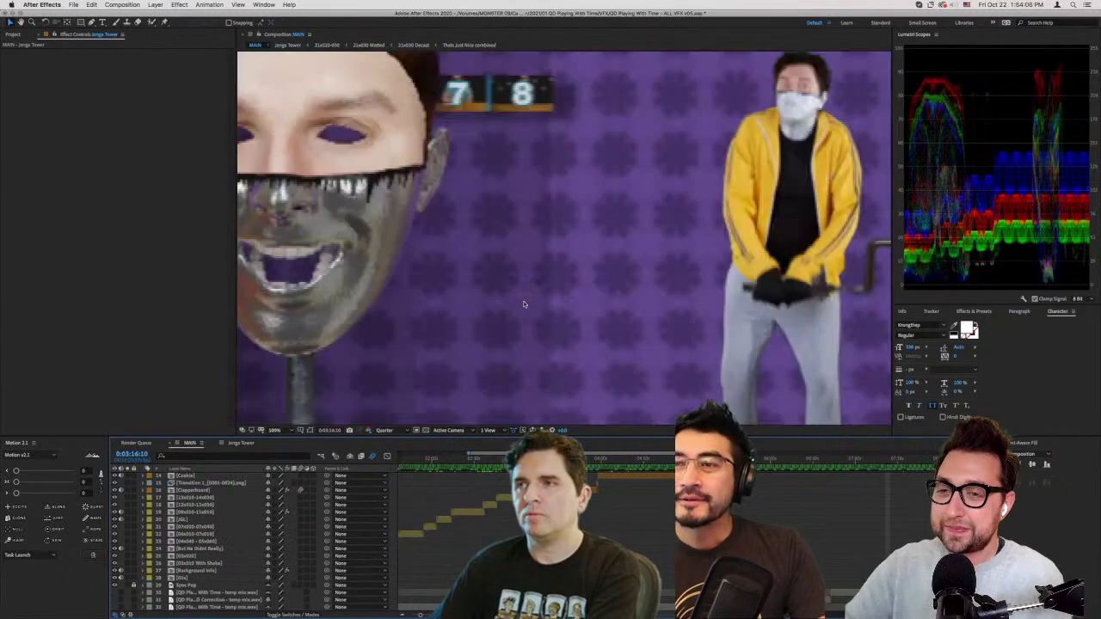
scroll(529, 267, down, 1)
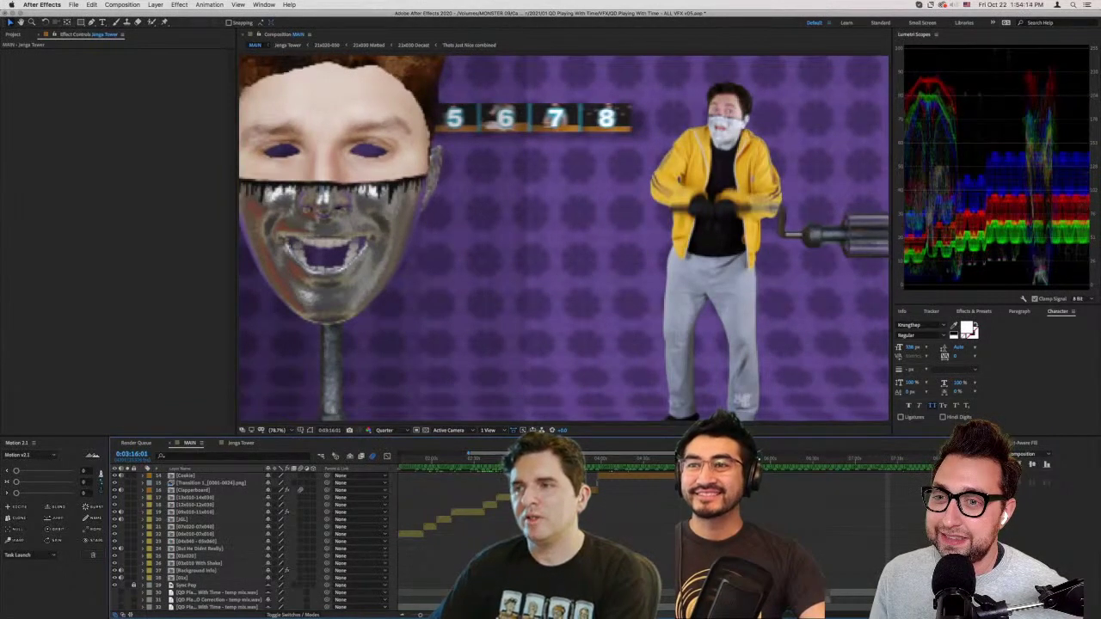
key(space)
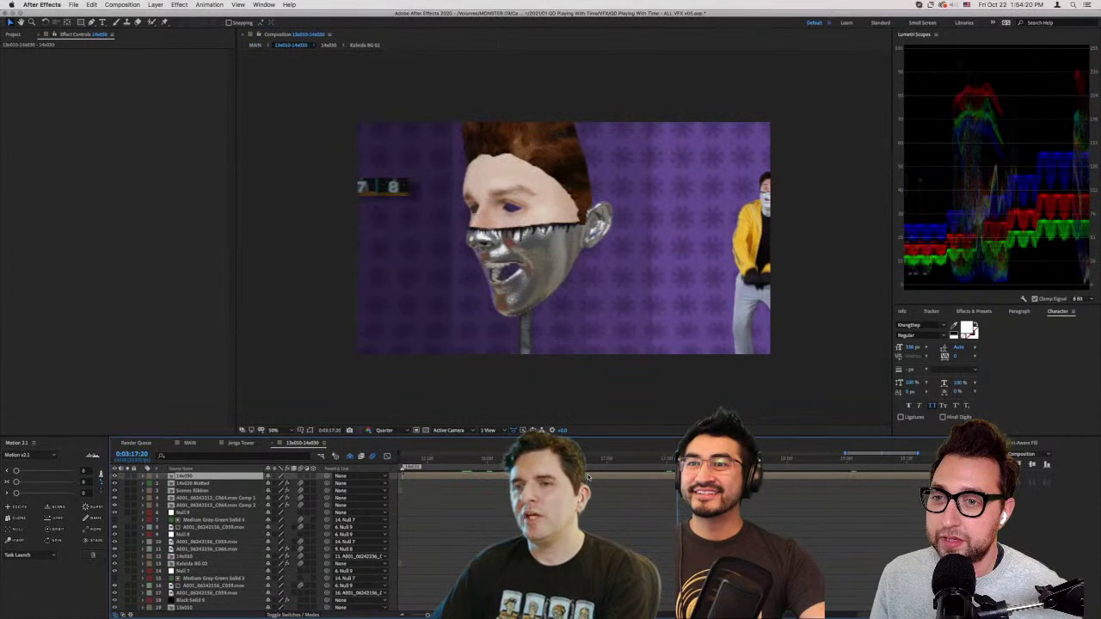
- Open the nested 14x030 composition and inspect the Optical Glow effect on its uppermost adjustment layer
double_click(588, 474)
click(787, 483)
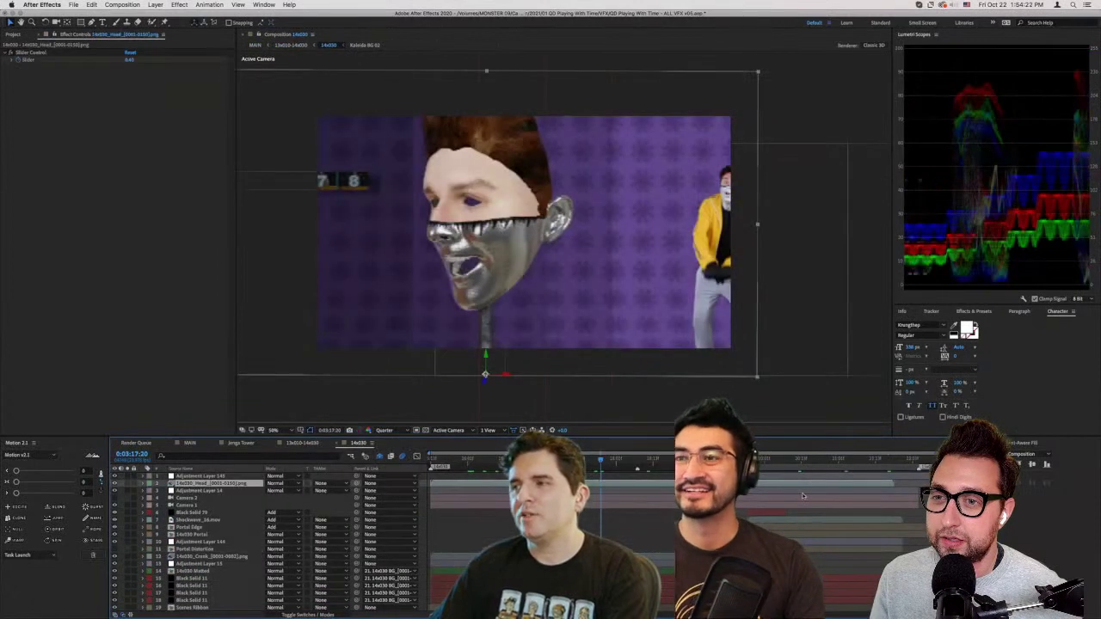
click(788, 476)
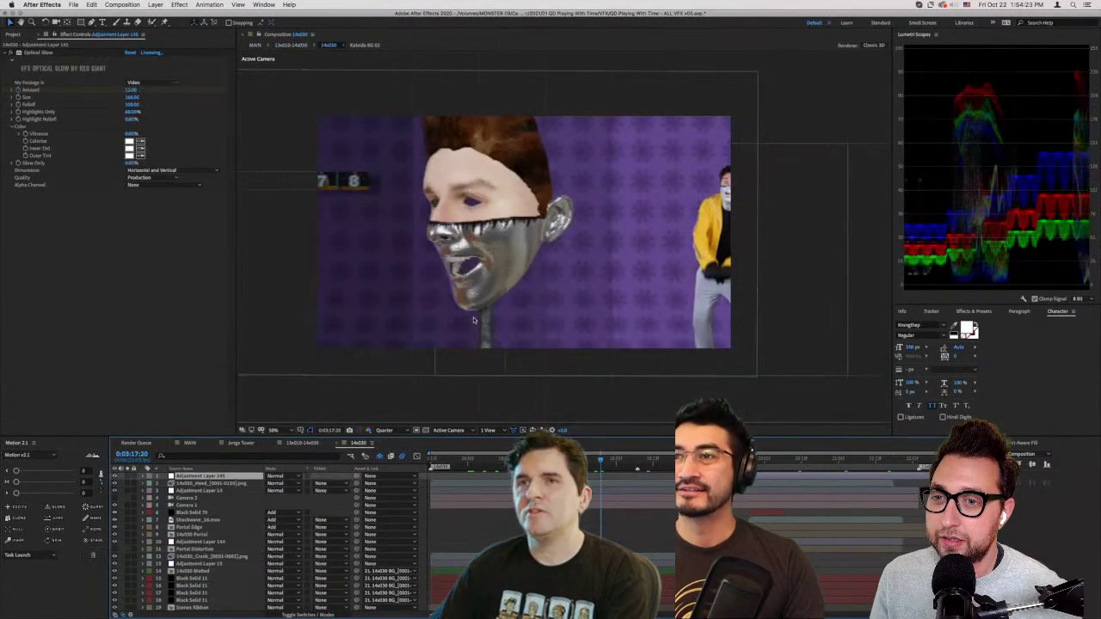
click(41, 53)
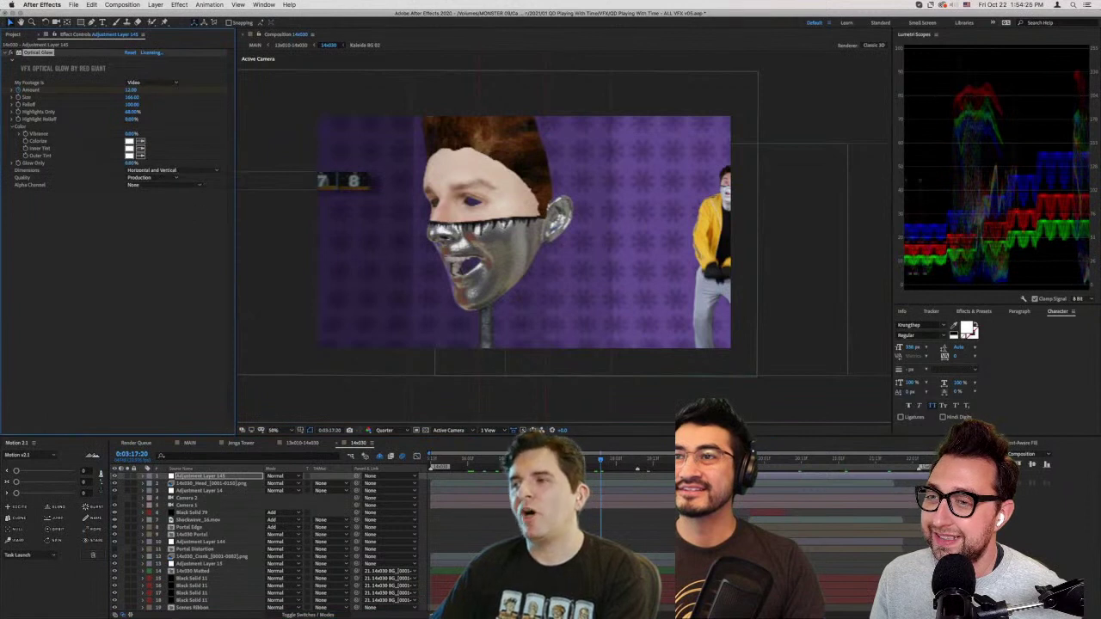
- Scrub through the 14x030 shot to review the head's turn, the glowing background and the push-in on the eyes
click(761, 461)
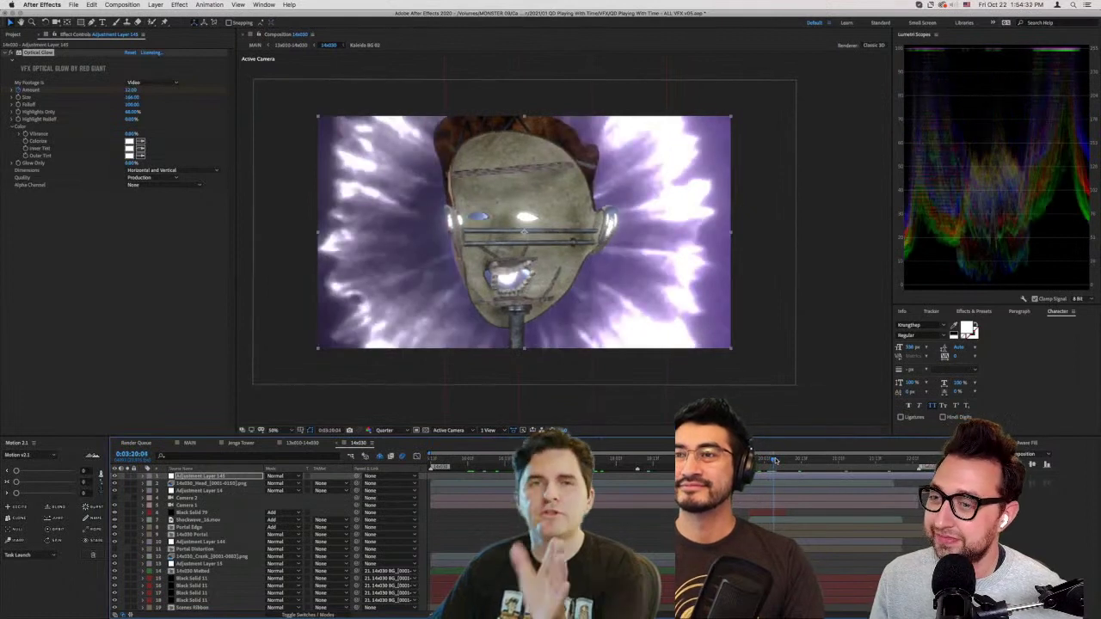
drag(771, 462, 775, 461)
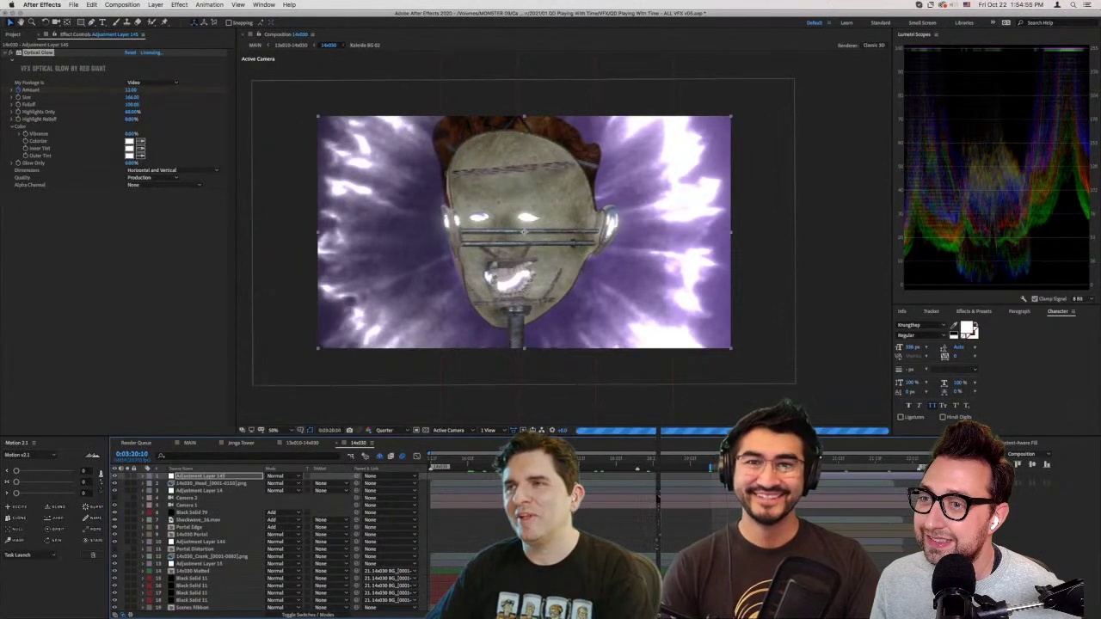
drag(793, 459, 805, 459)
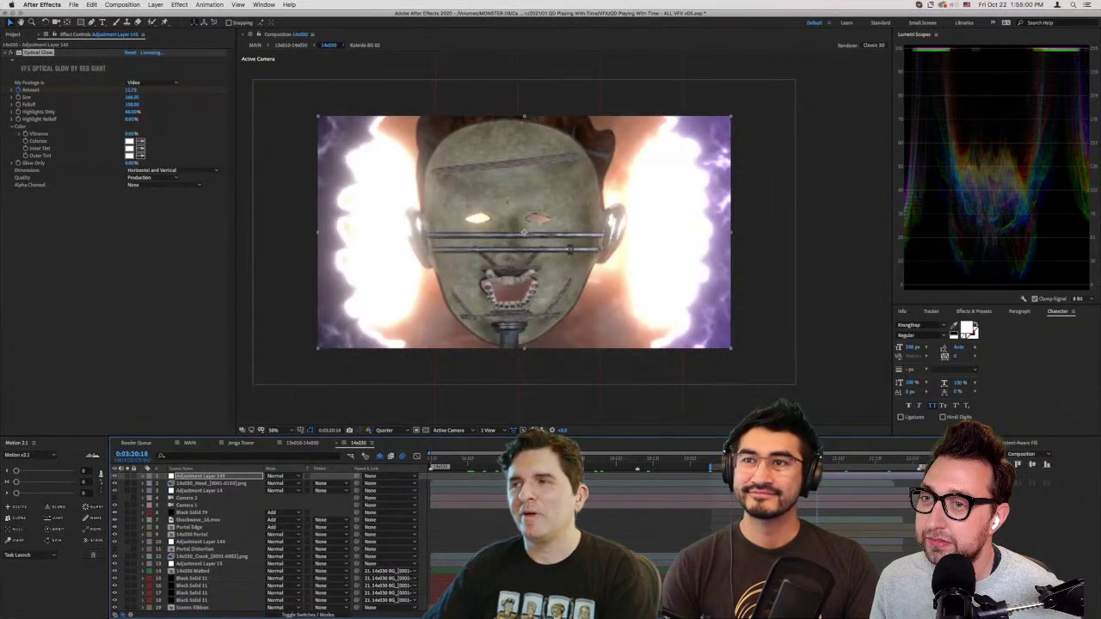
drag(804, 460, 854, 459)
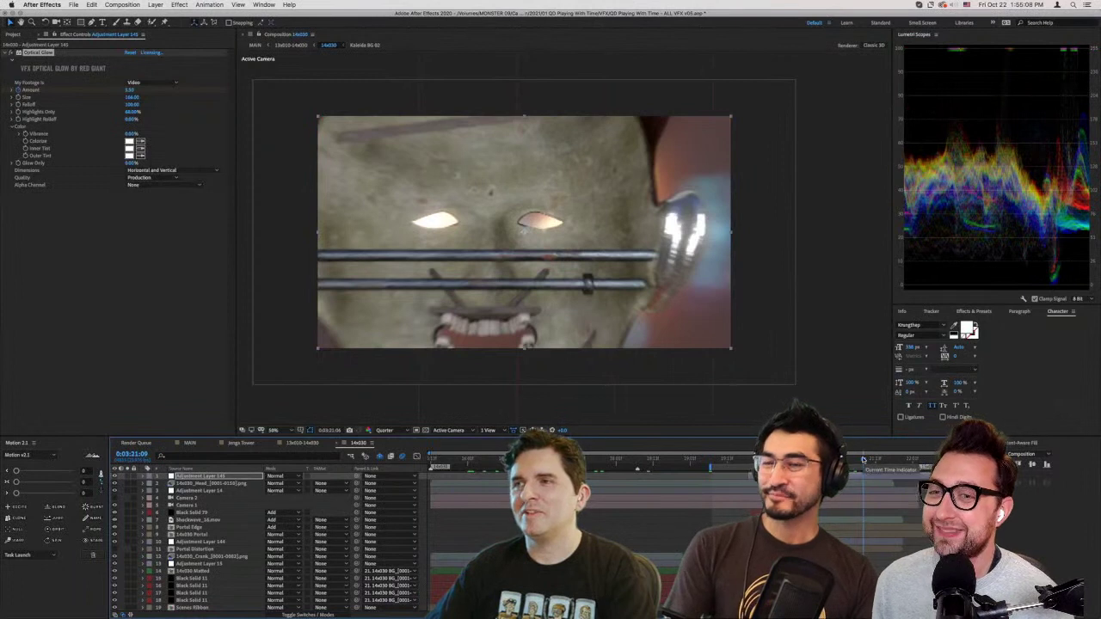
click(868, 461)
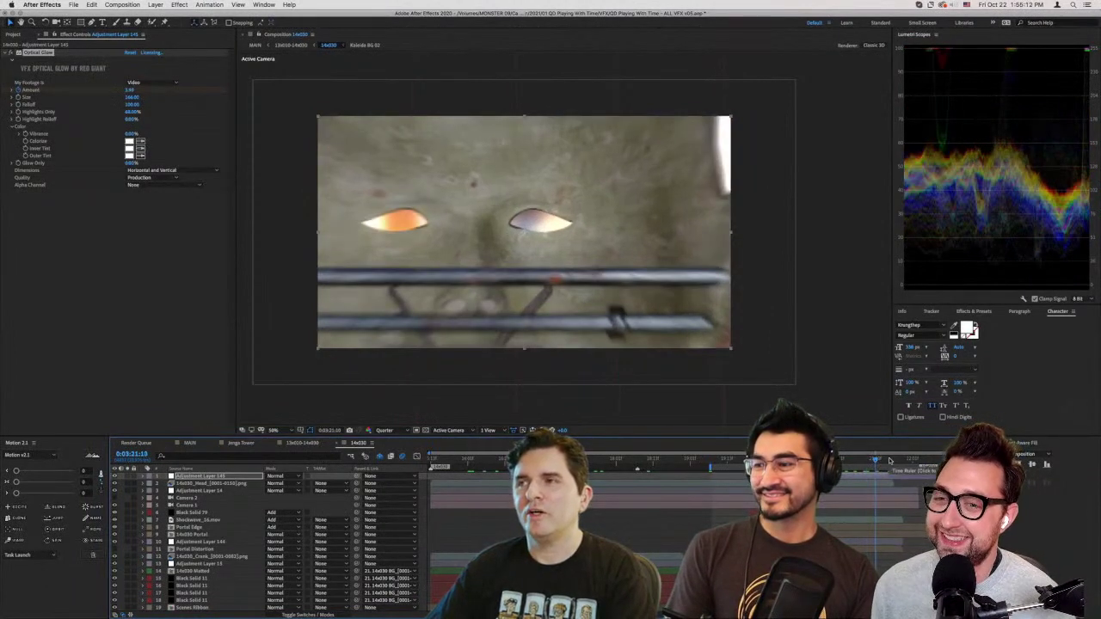
click(894, 460)
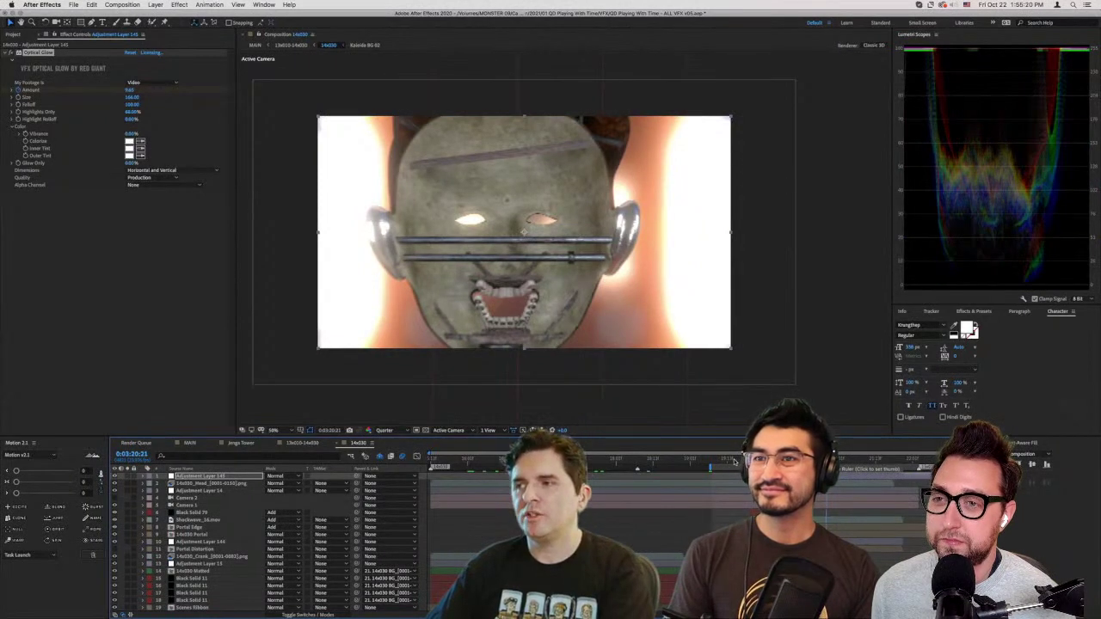
click(733, 462)
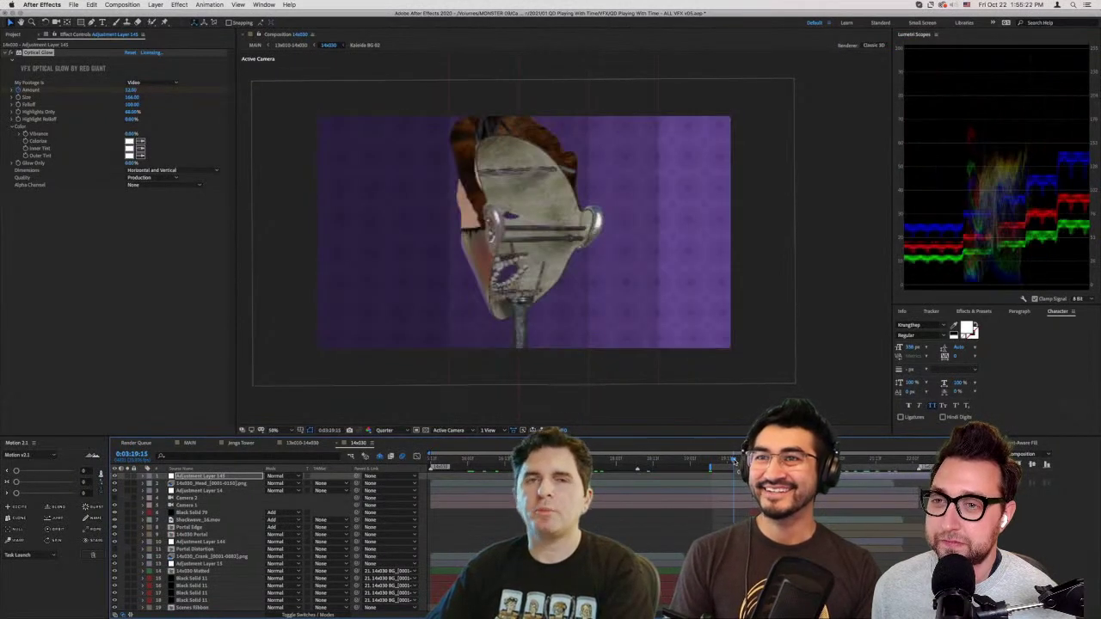
- Return to the MAIN composition, show a longer span of its timeline, and scrub ahead to the red cup shot
click(190, 443)
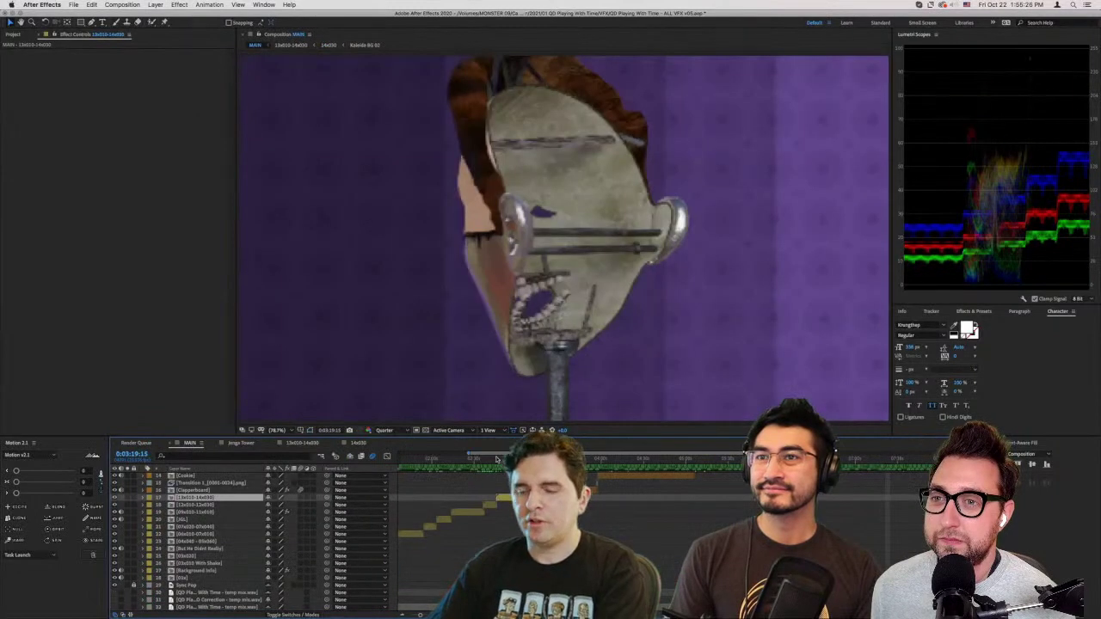
key(minus)
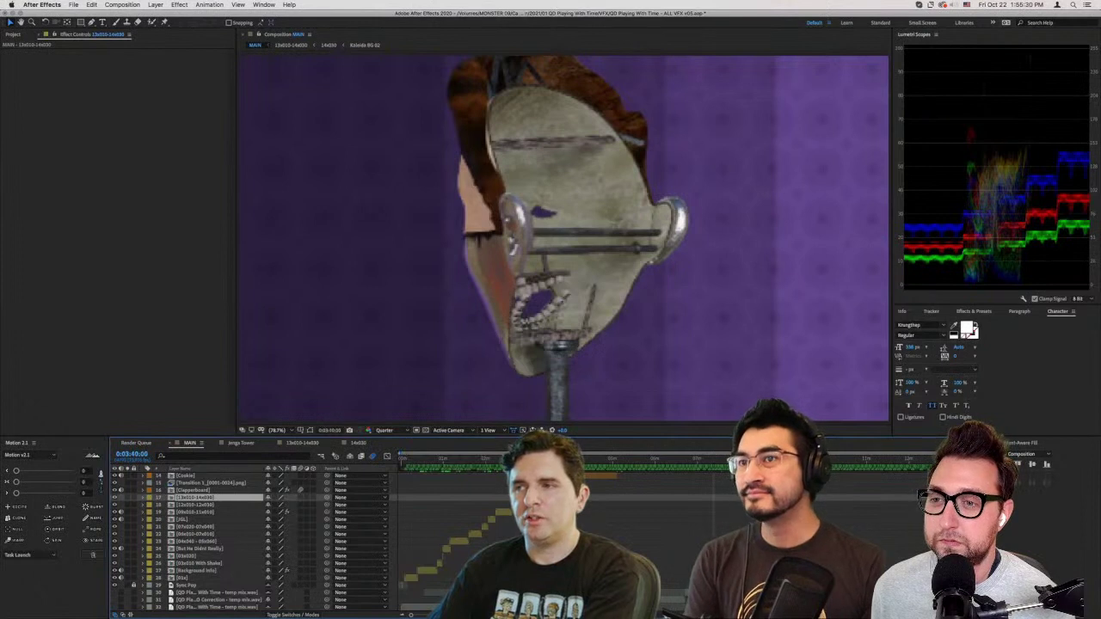
click(556, 460)
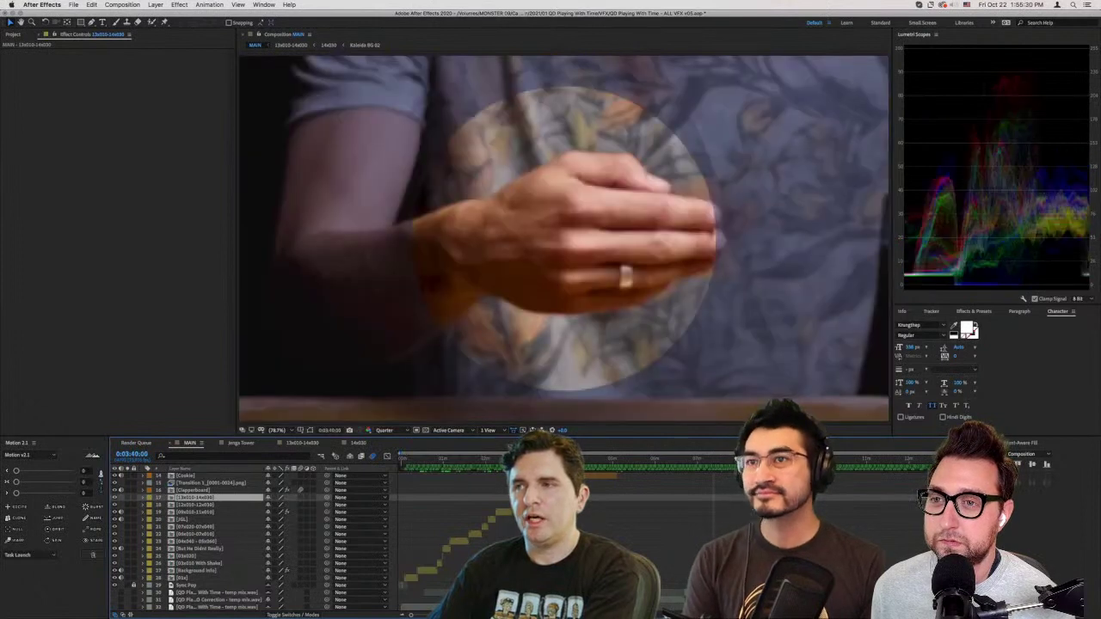
click(425, 461)
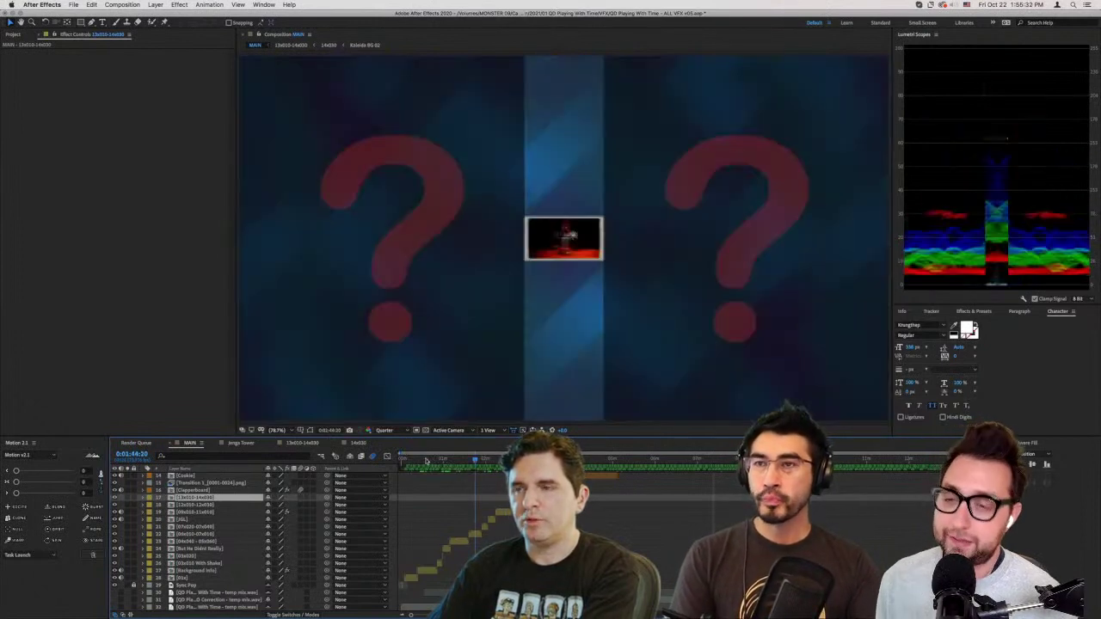
click(501, 460)
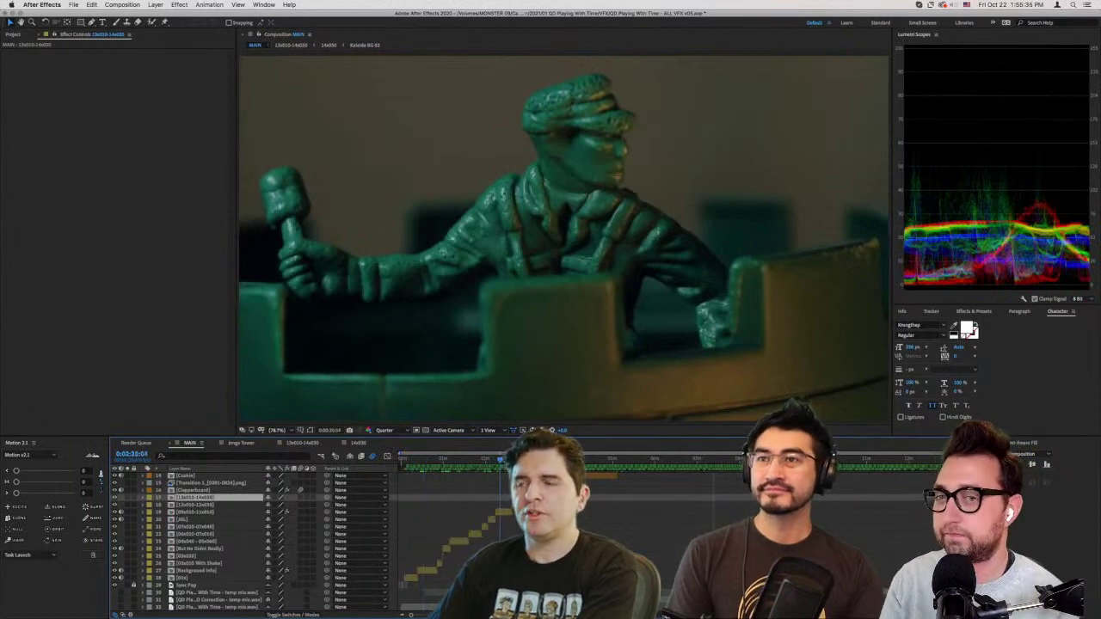
click(516, 460)
click(531, 460)
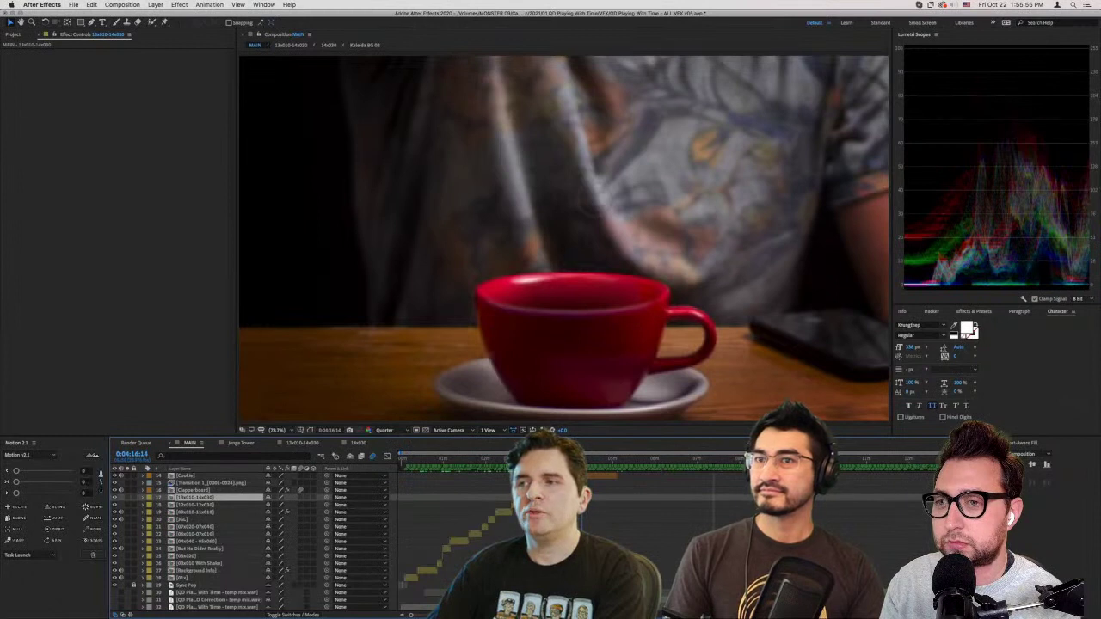
- Find the split-screen cookie shot at 0:04:37:07 in MAIN and open its Cookie composition, including the nested 16x070 composition
click(198, 476)
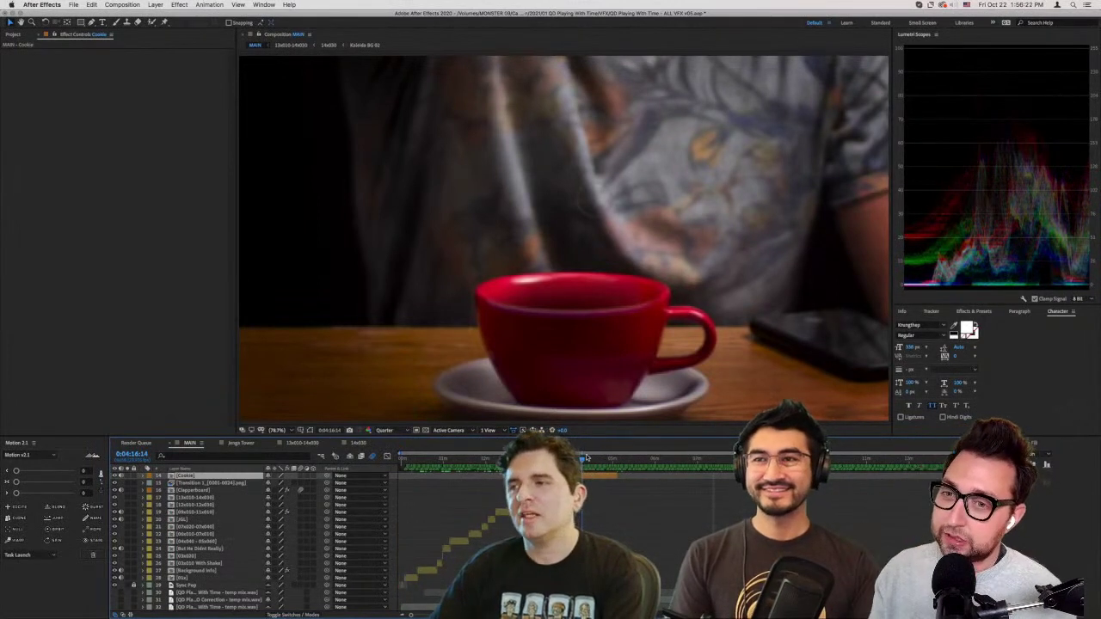
click(588, 458)
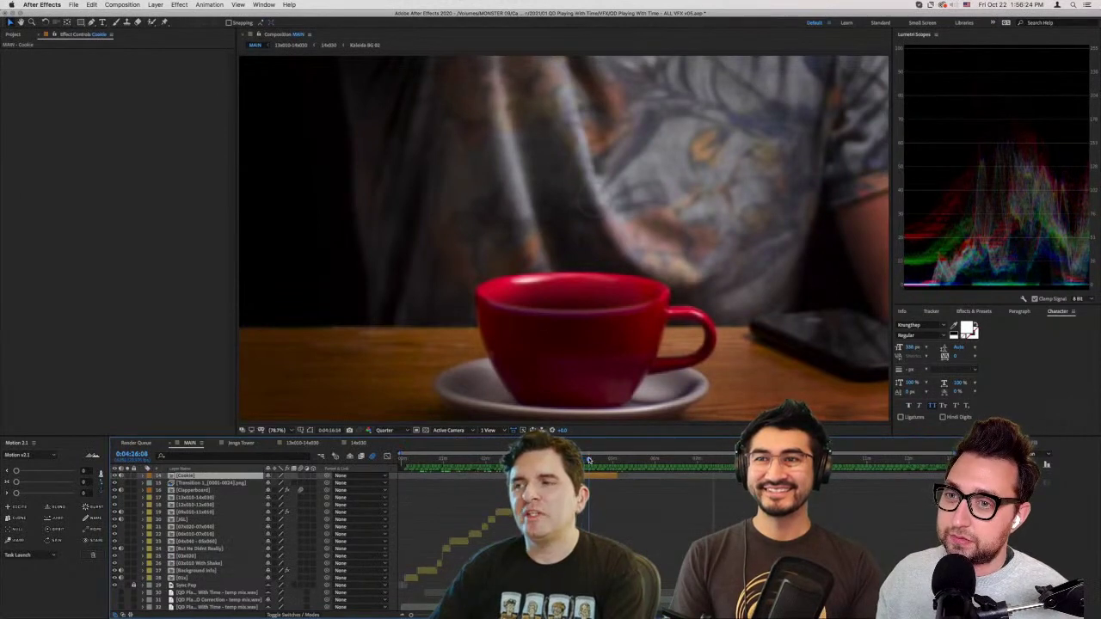
click(596, 460)
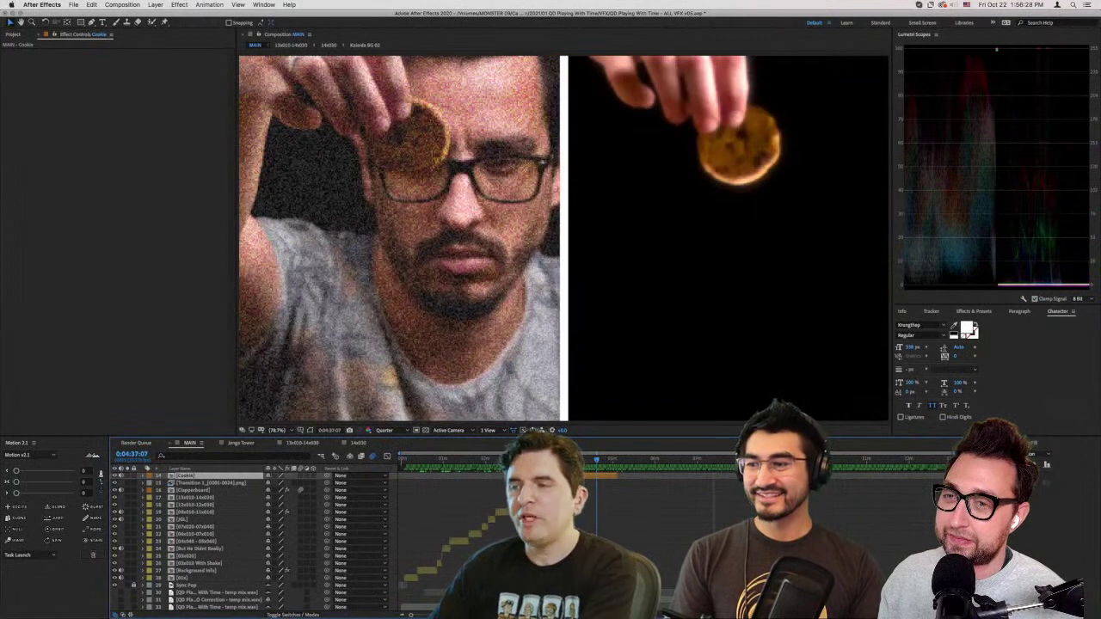
scroll(222, 543, up, 5)
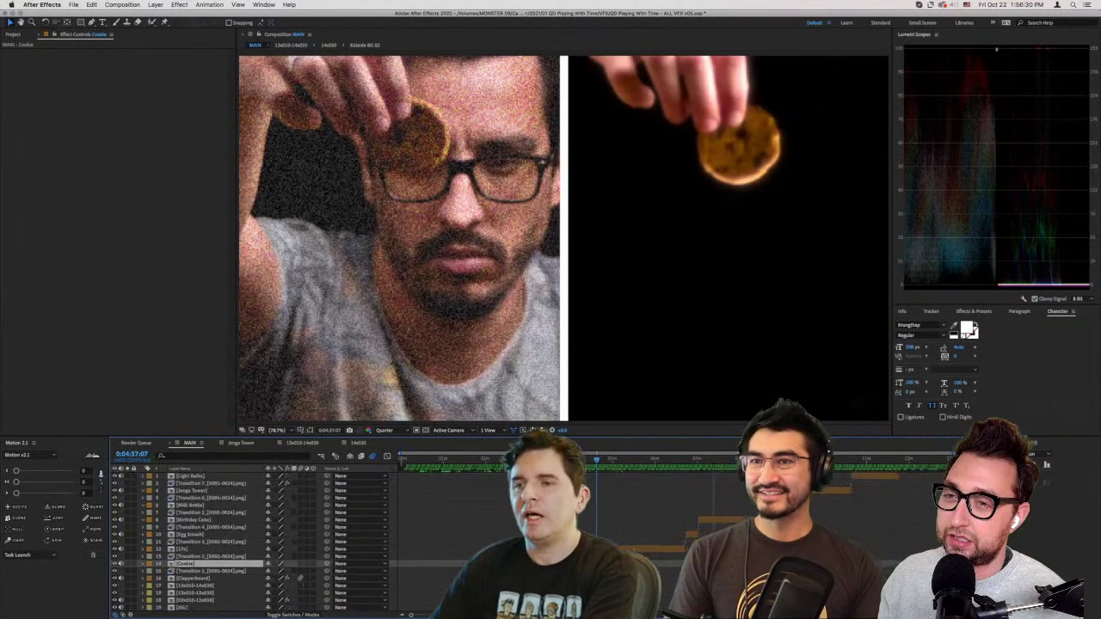
scroll(583, 529, down, 4)
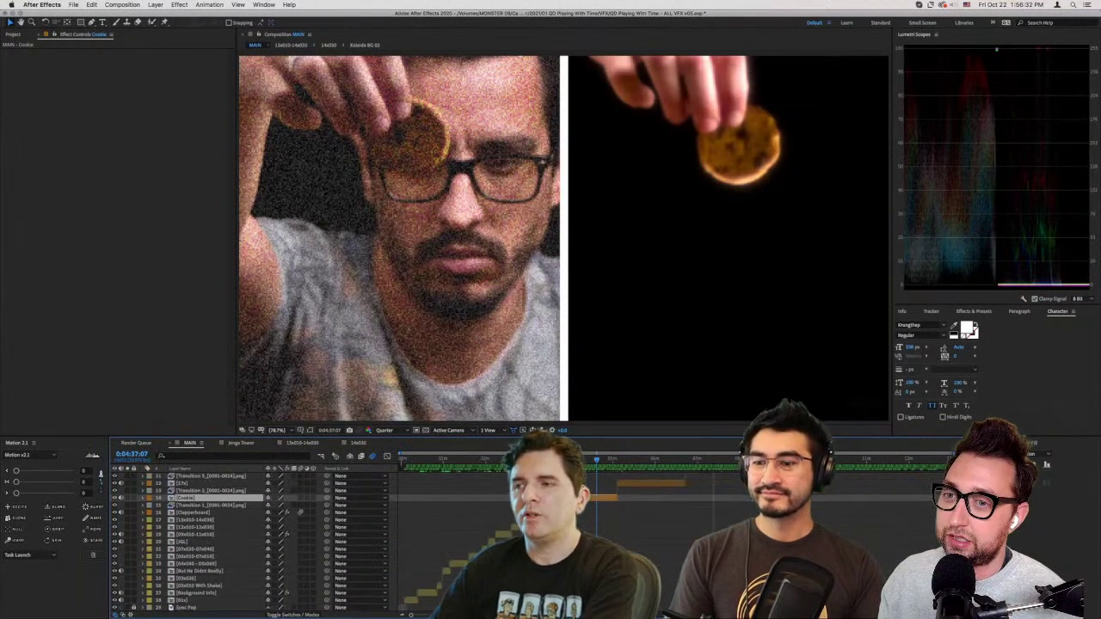
double_click(185, 498)
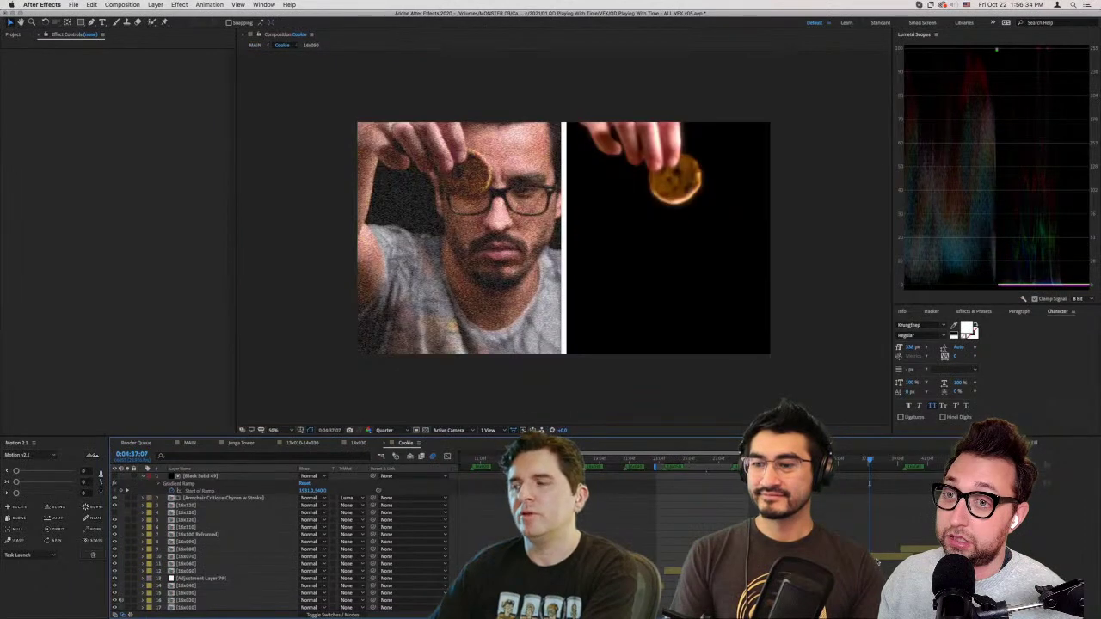
double_click(699, 542)
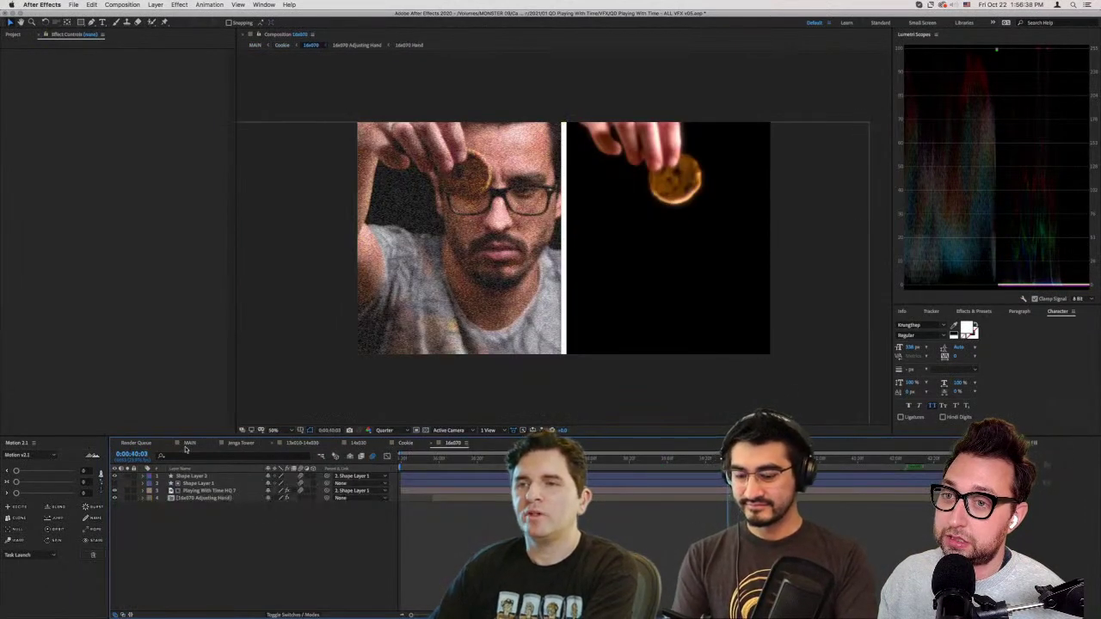
- Switch to the Jenga Tower composition and preview the yellow-jacket character up to 0:08:47:11
click(241, 443)
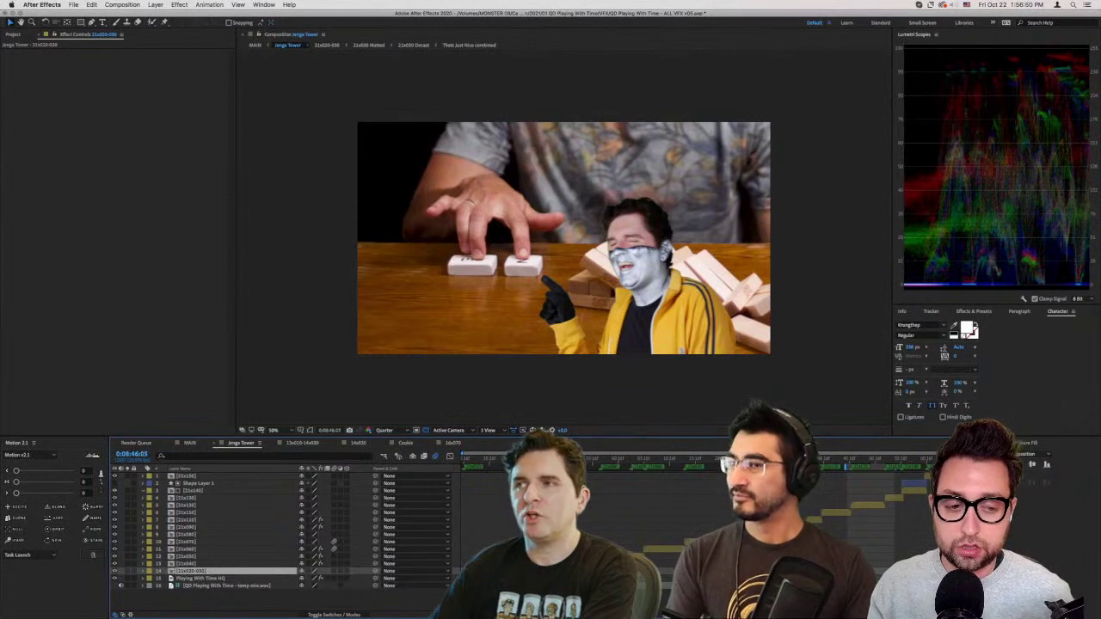
key(Page_Up)
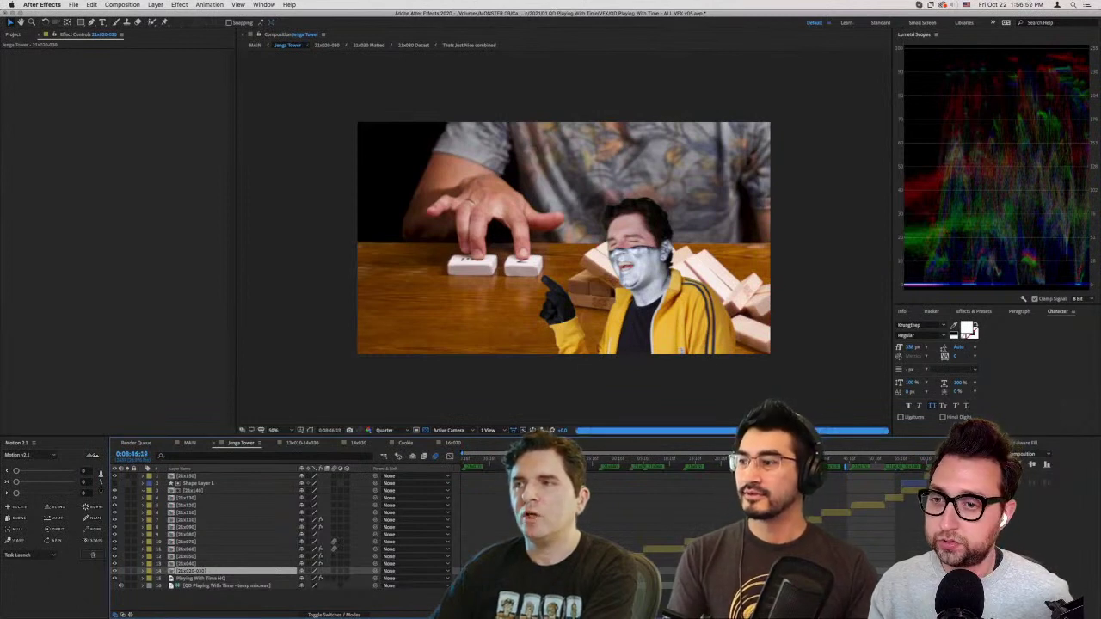
click(592, 465)
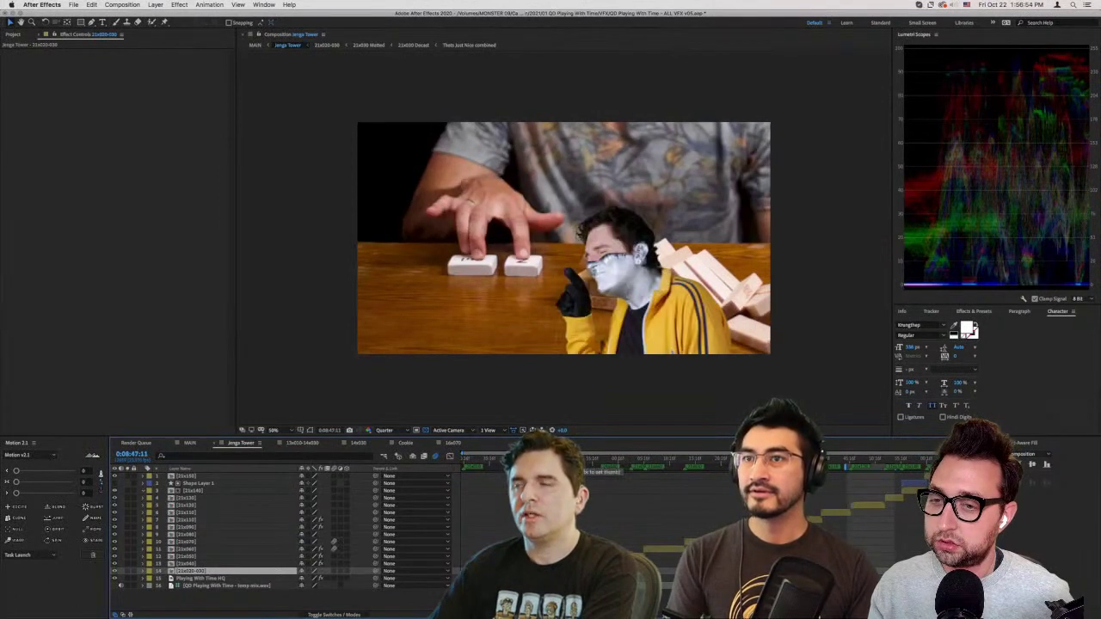
key(equal)
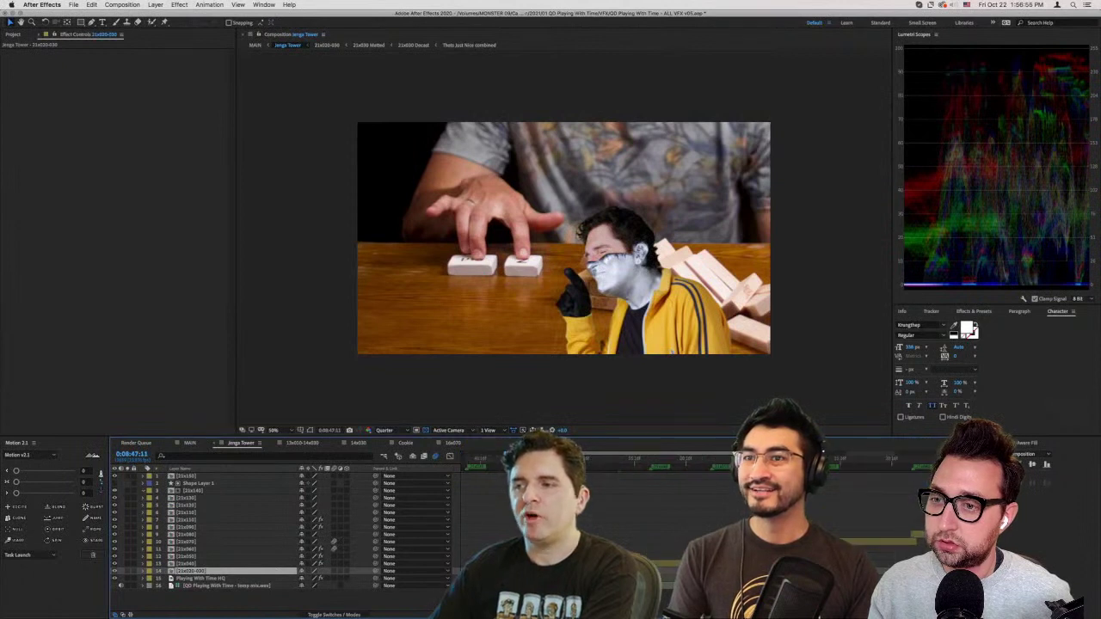
- Open the nested 21x020-030, 21x030 Matted and 21x030 Decast compositions, and examine the silver face makeup at 100% magnification
double_click(198, 570)
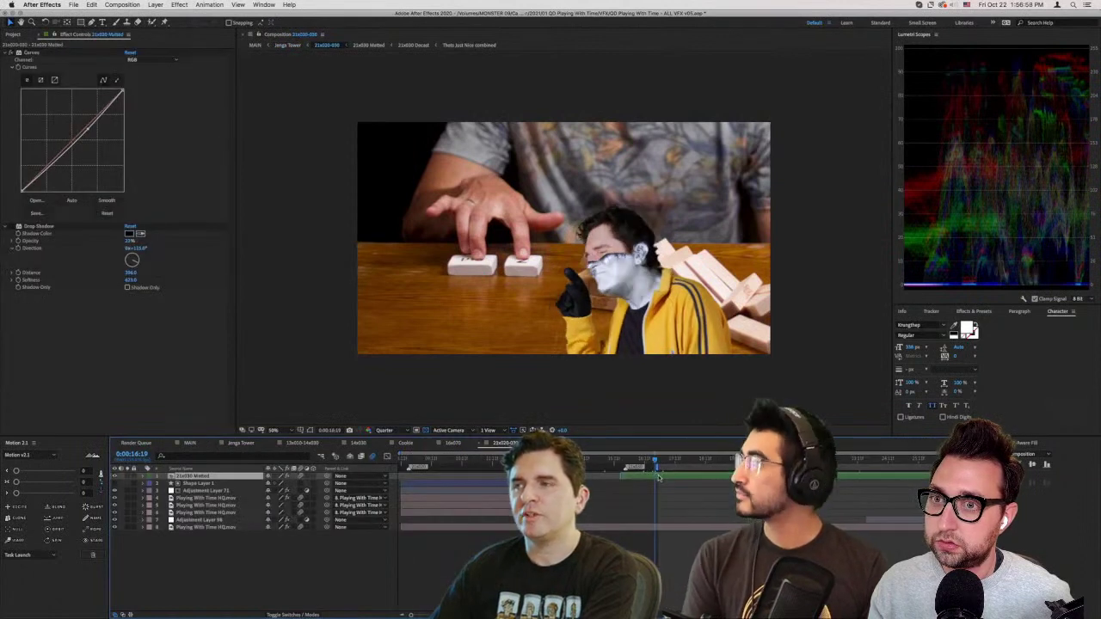
double_click(658, 478)
click(497, 460)
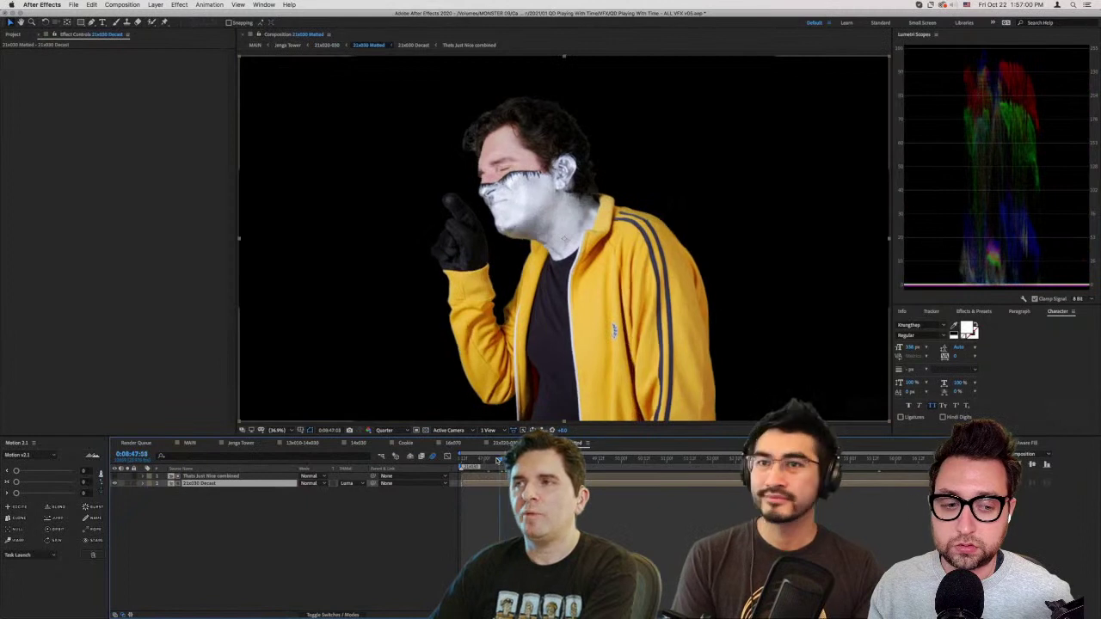
drag(498, 460, 495, 451)
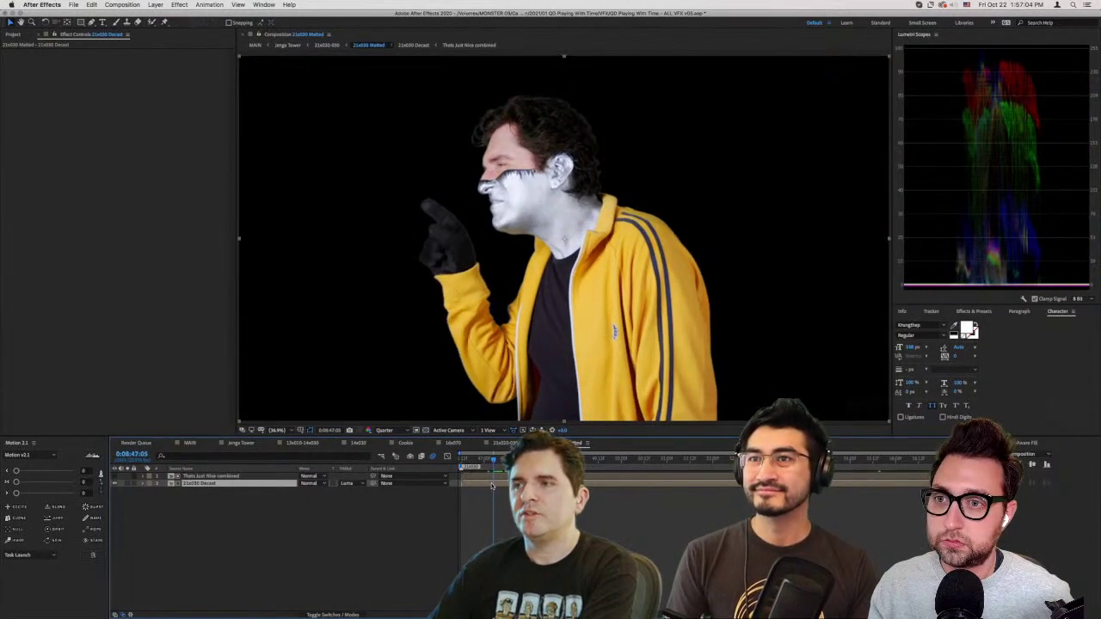
double_click(492, 484)
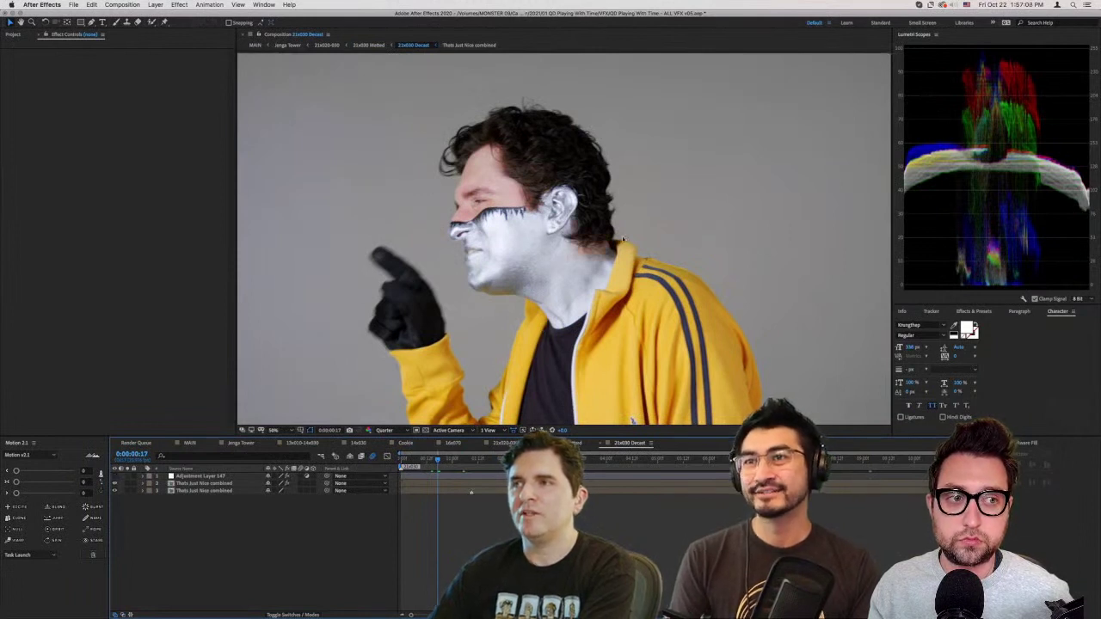
key(.)
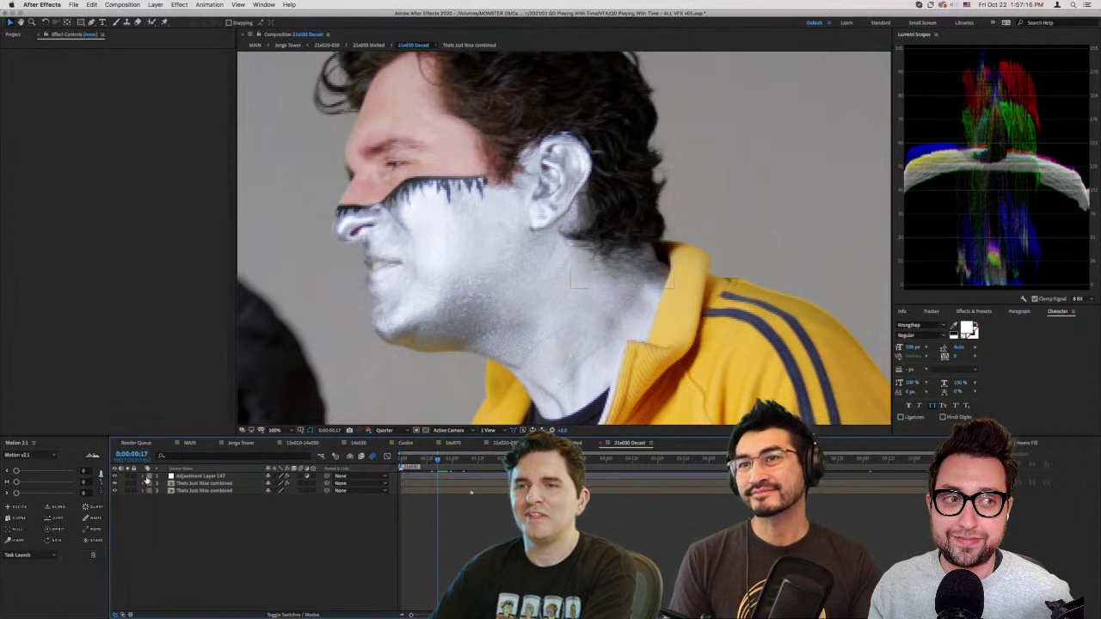
- Inspect the neck mask of Adjustment Layer 147 at 0:00:00:10, and return through 21x030 Matted to the 21x020-030 composition
click(198, 477)
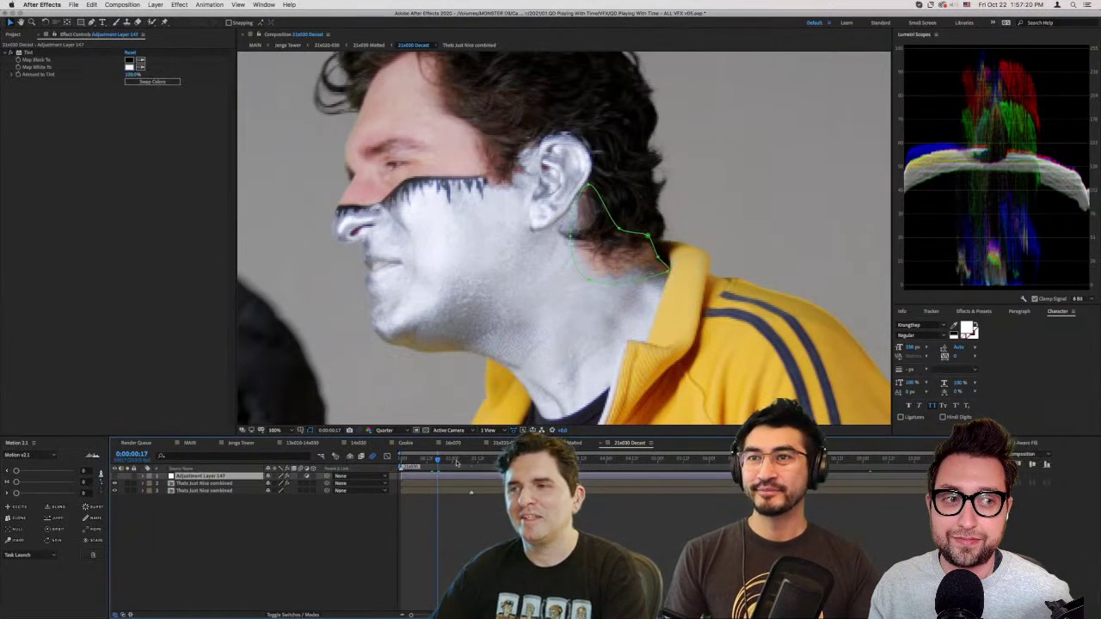
drag(456, 463, 423, 464)
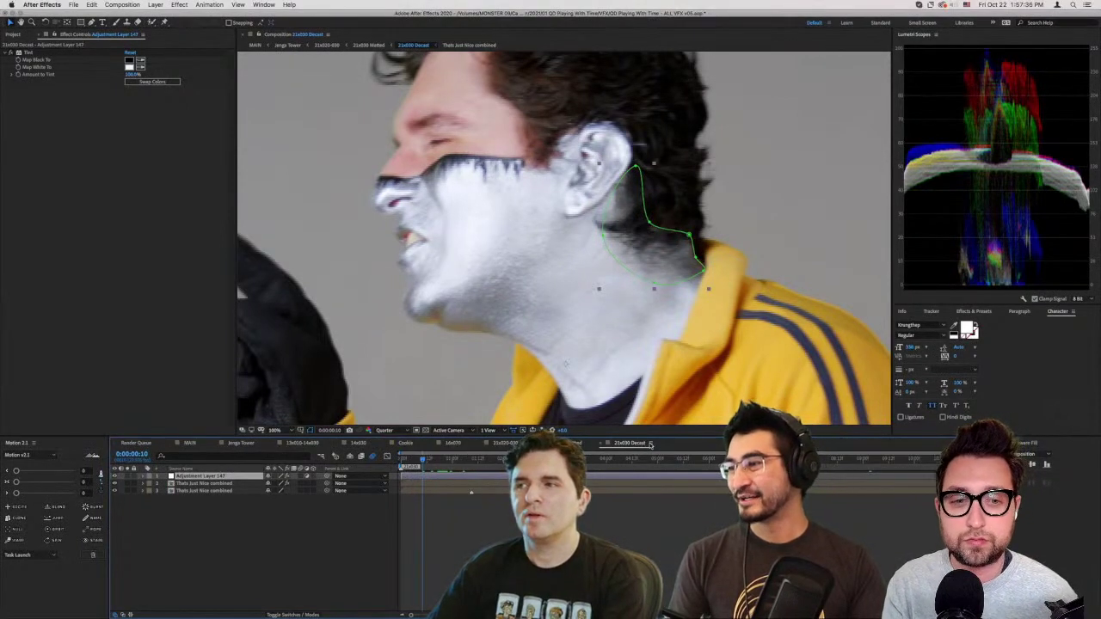
click(601, 444)
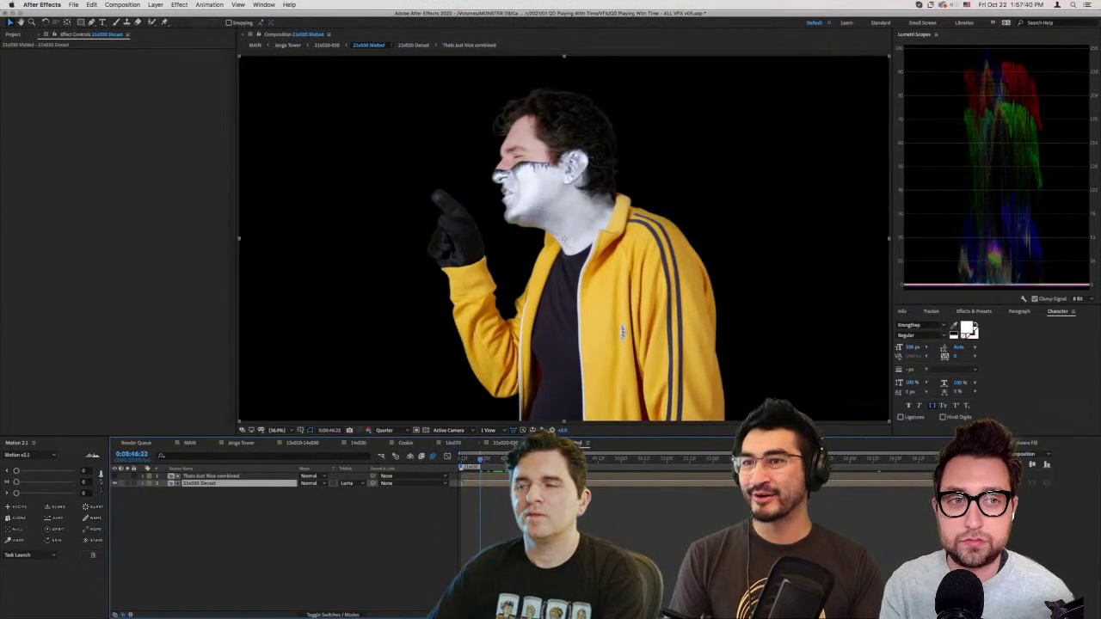
click(536, 444)
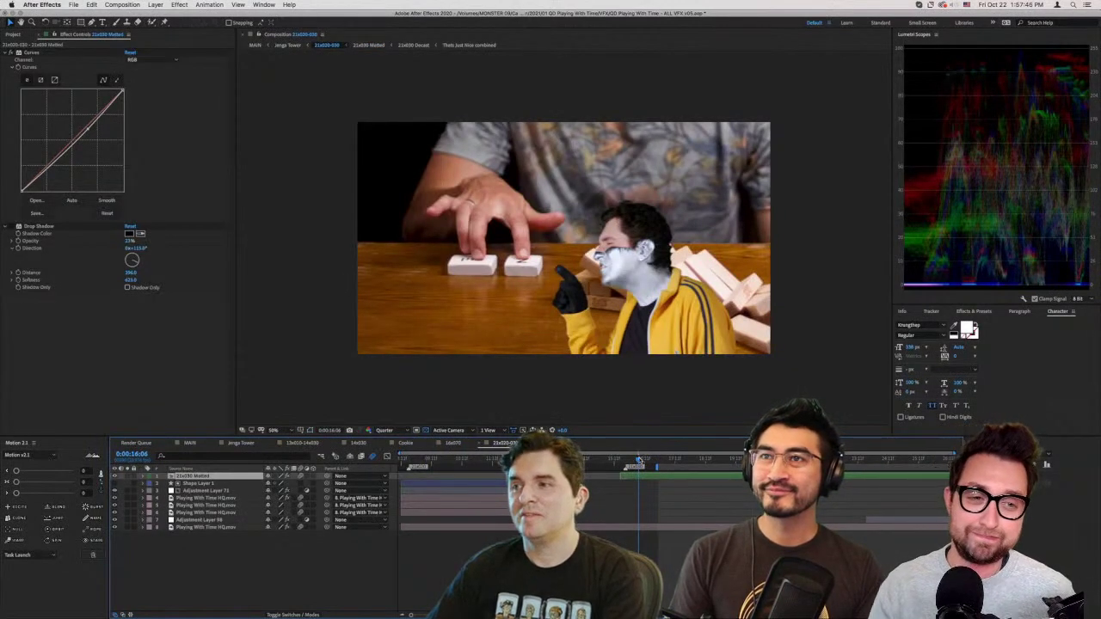
key(equal)
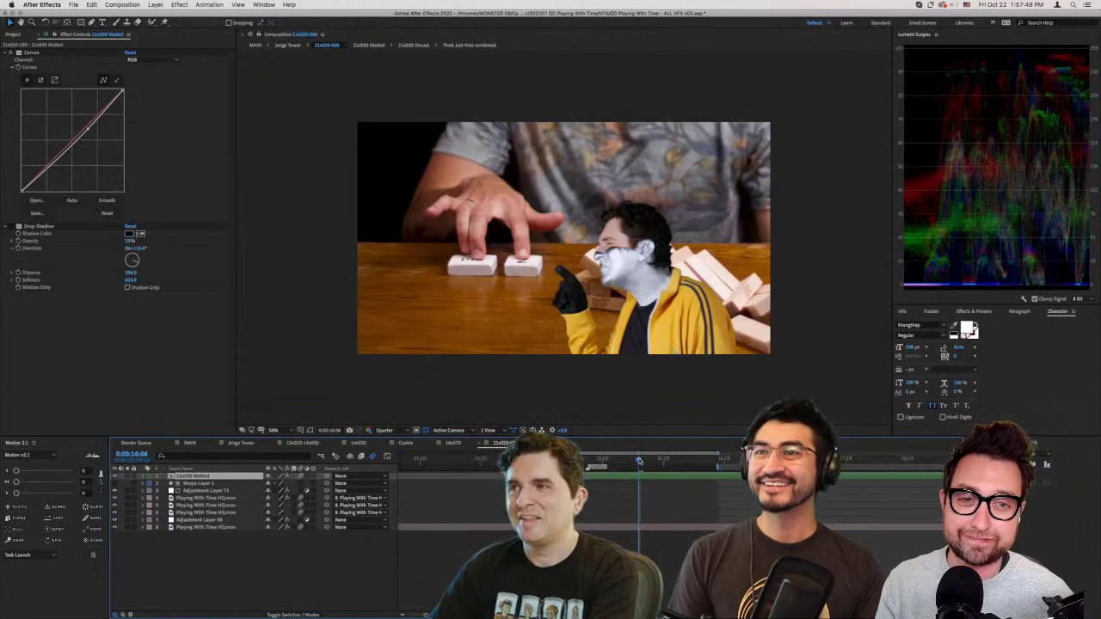
key(minus)
key(minus)
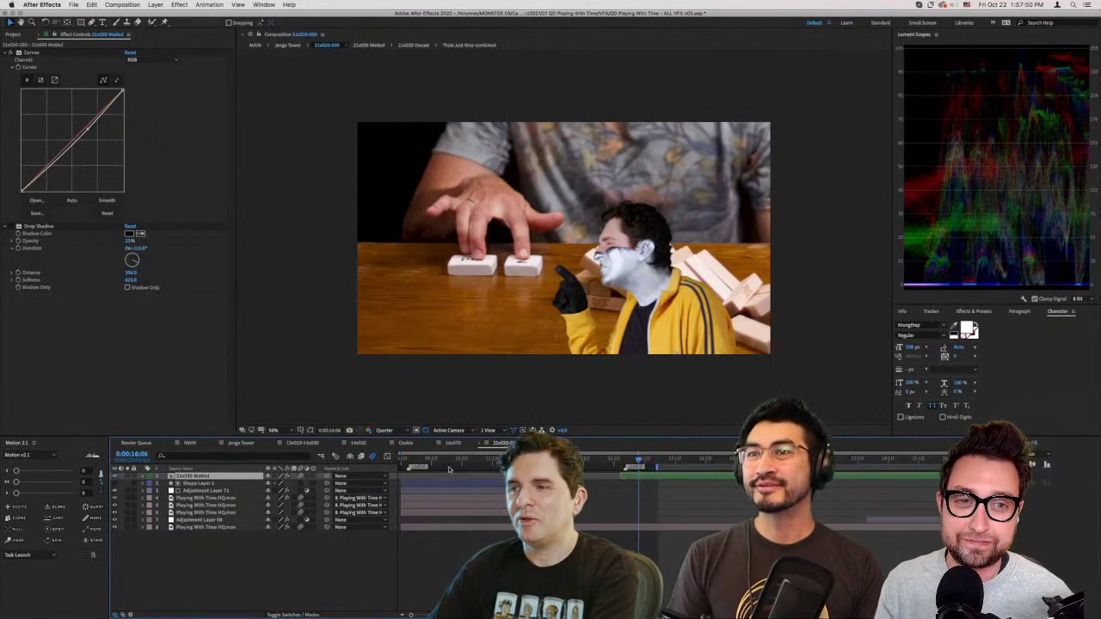
- Return to the MAIN composition and scrub through the Jenga Tower section to the pixel-art tower game at 0:09:30:16
click(189, 443)
scroll(215, 542, up, 3)
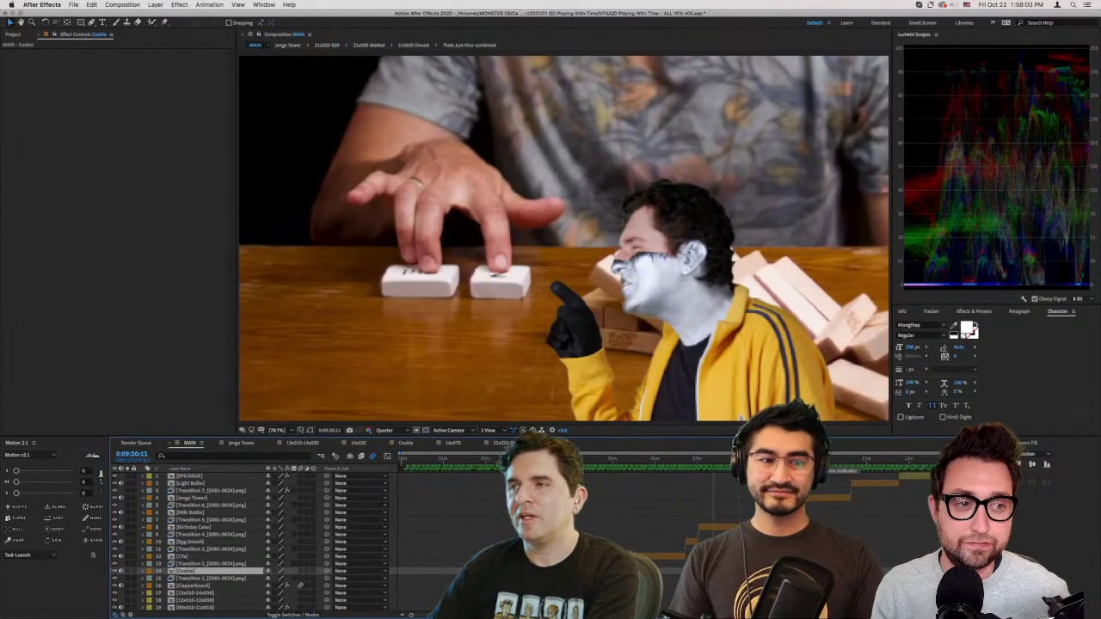
drag(793, 459, 800, 459)
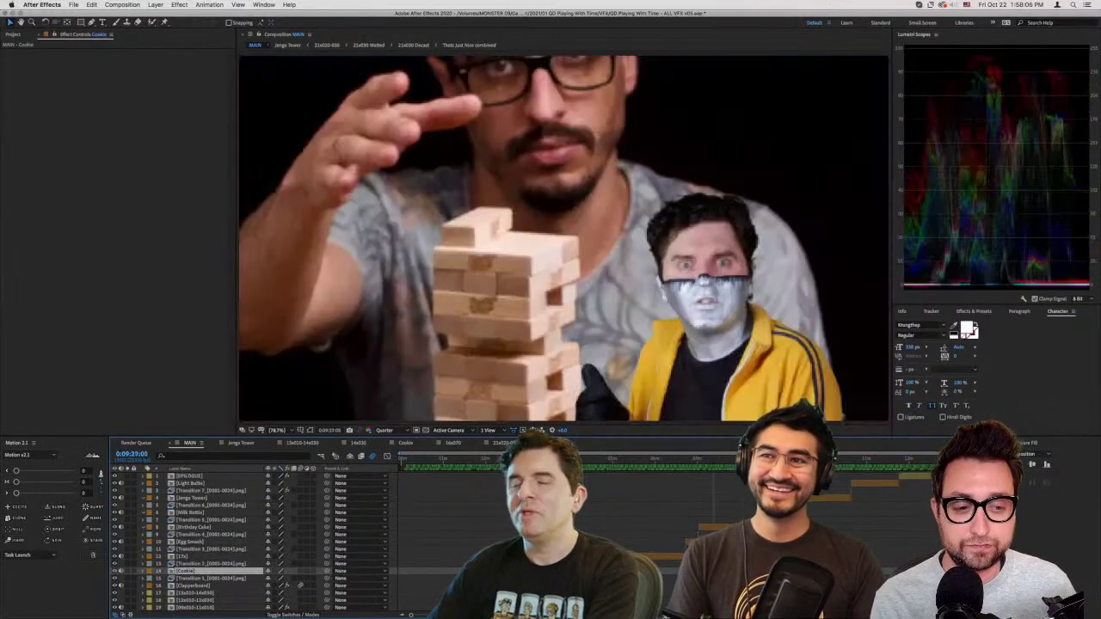
scroll(802, 460, up, 3)
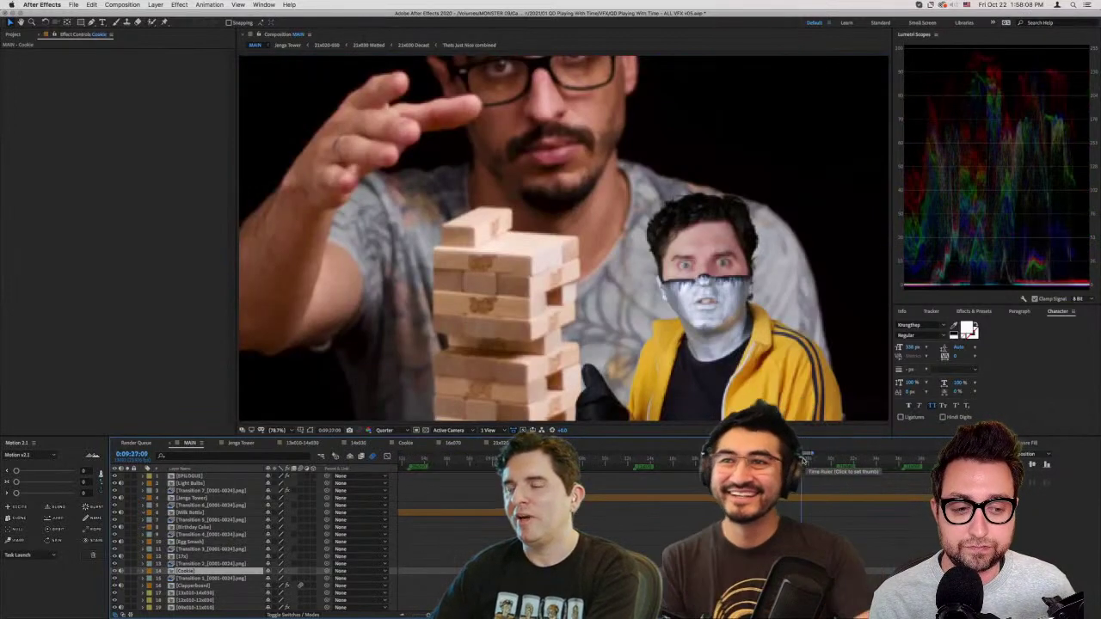
click(848, 460)
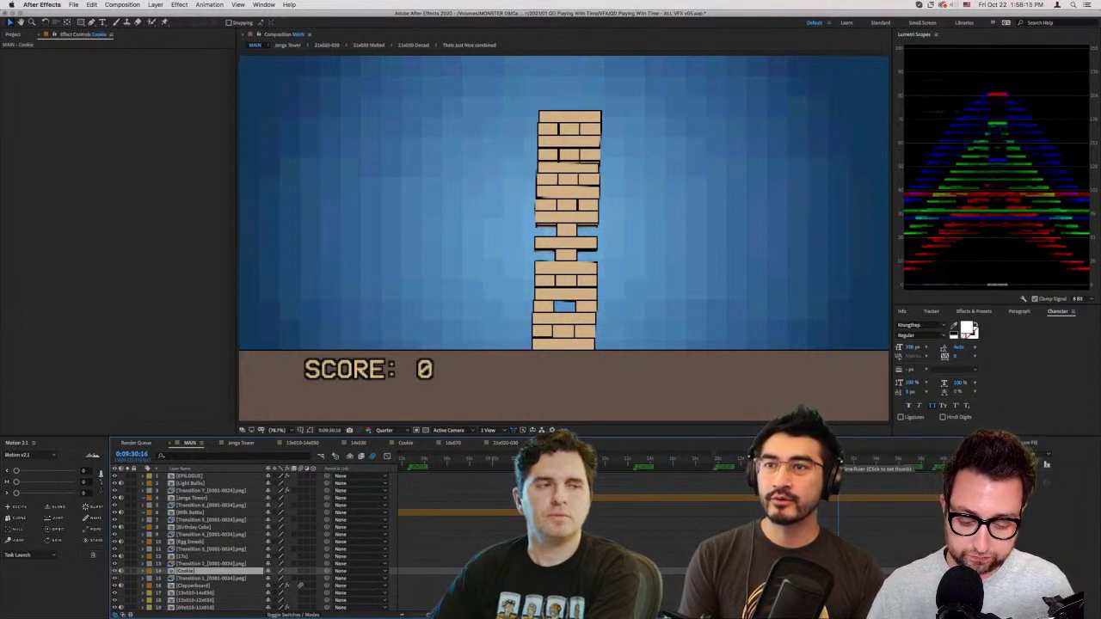
- Show the whole MAIN timeline and scrub back to the hanging blue balloon shot at 0:06:15:10
key(minus)
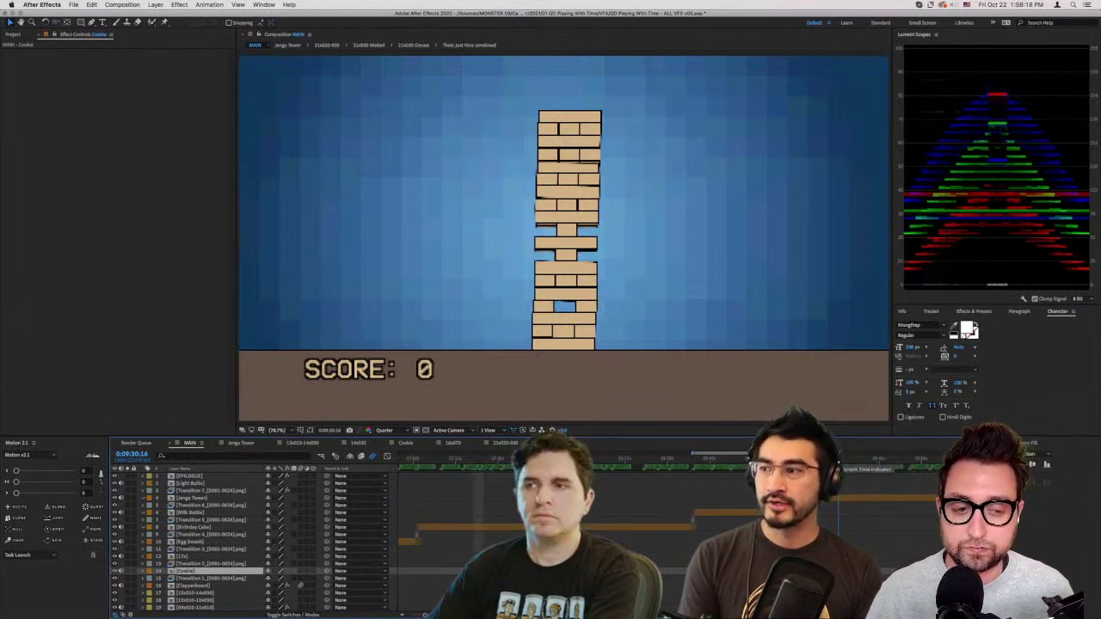
key(minus)
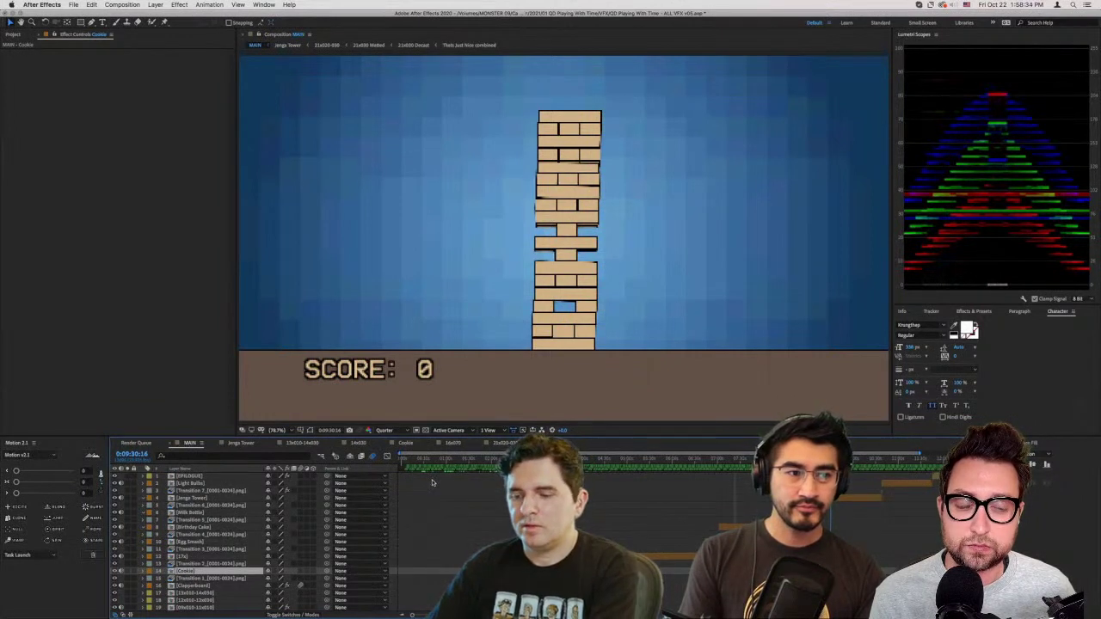
key(minus)
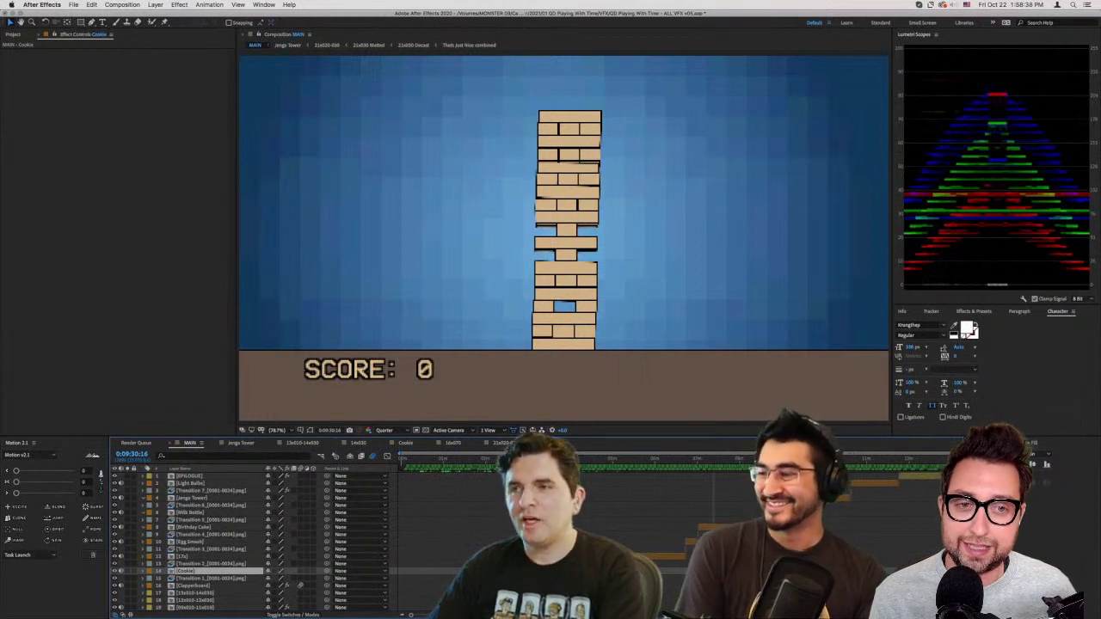
click(670, 461)
drag(669, 460, 666, 461)
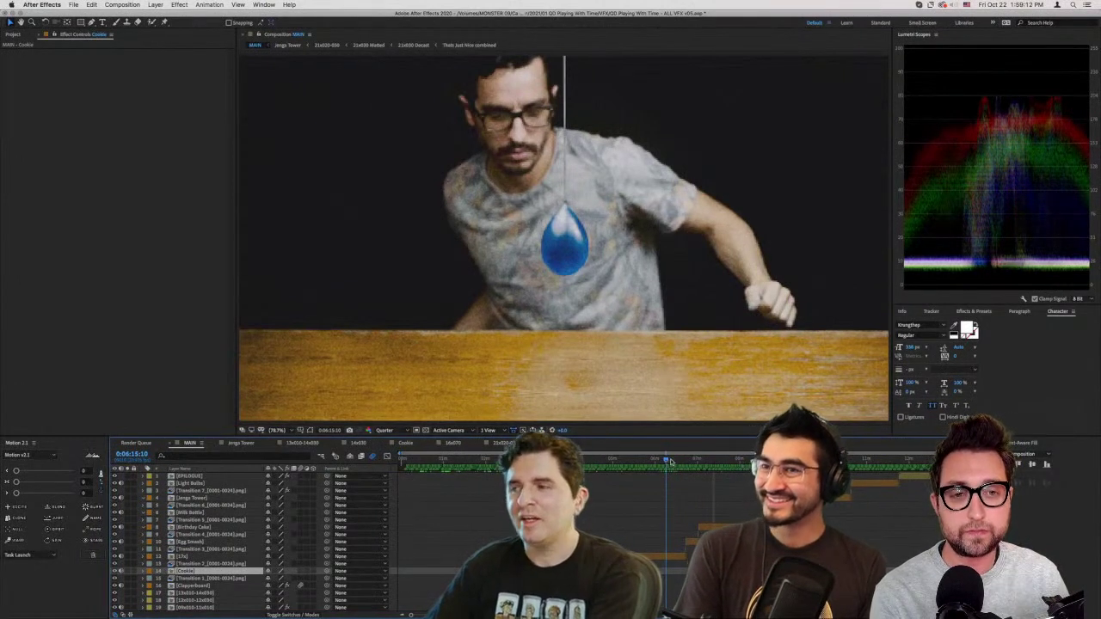
scroll(671, 465, up, 5)
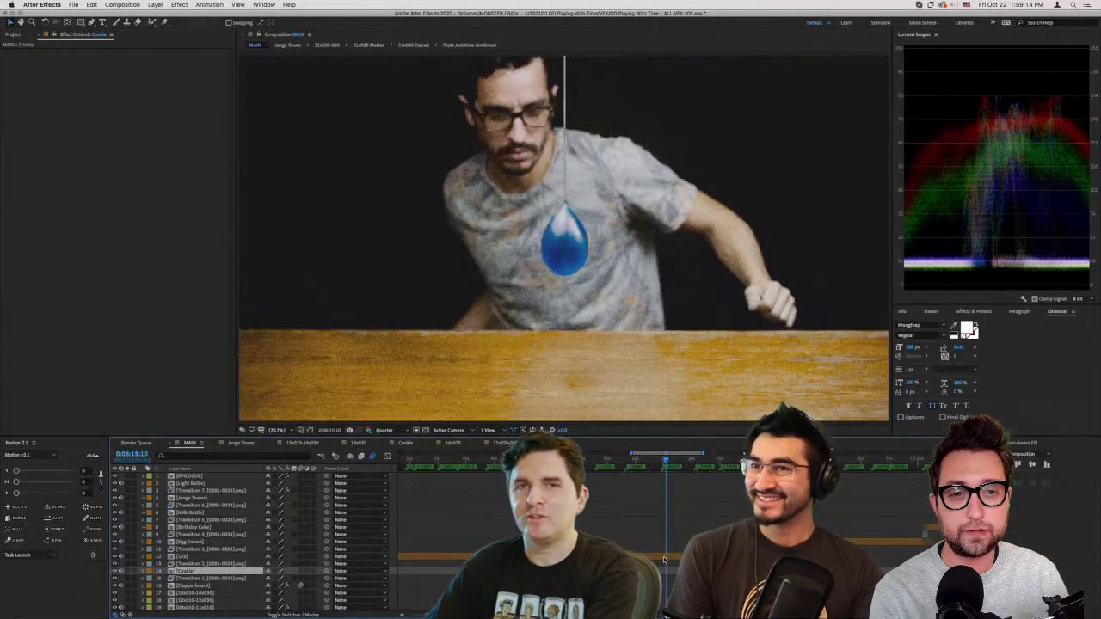
scroll(663, 560, up, 5)
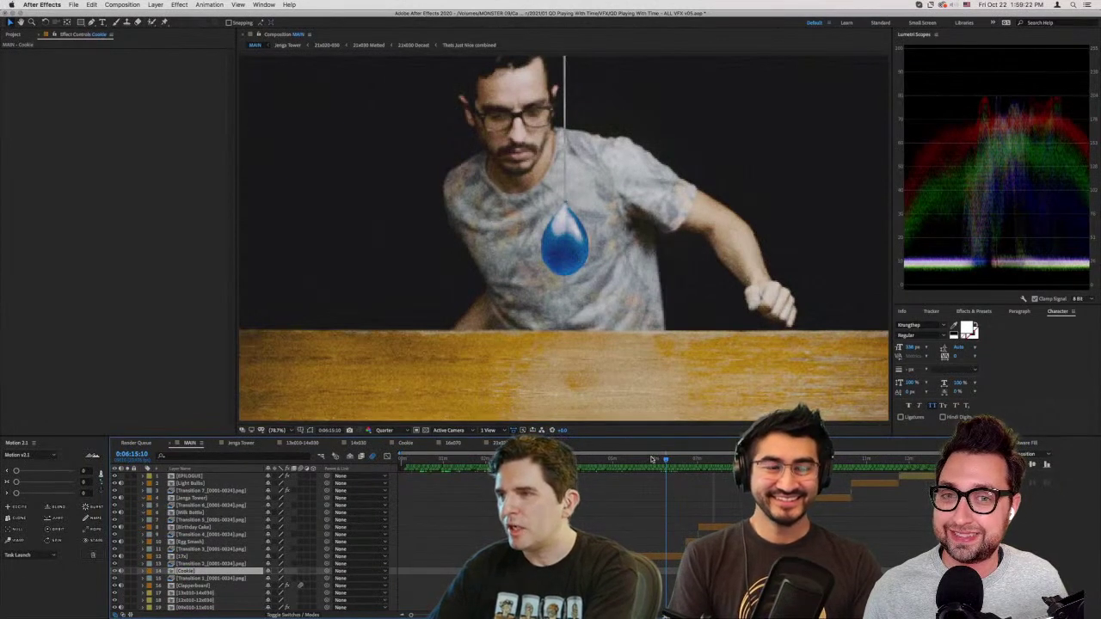
- Find the frozen blue water splash shot in MAIN and open the nested 17x and Balloon Punch compositions
drag(649, 461, 659, 461)
key(space)
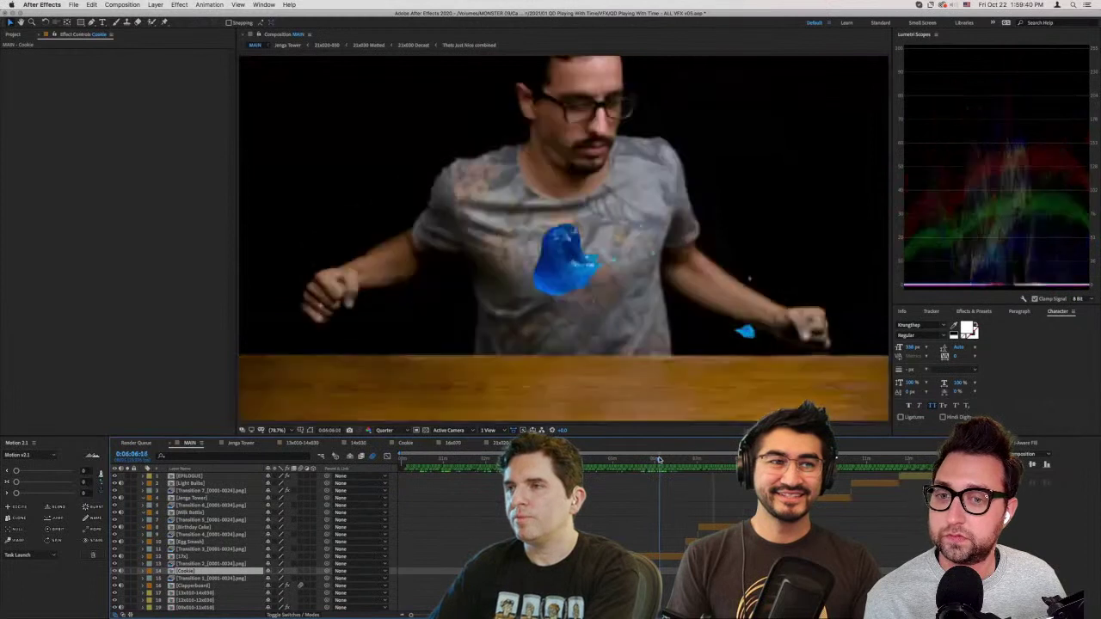
click(659, 558)
double_click(659, 557)
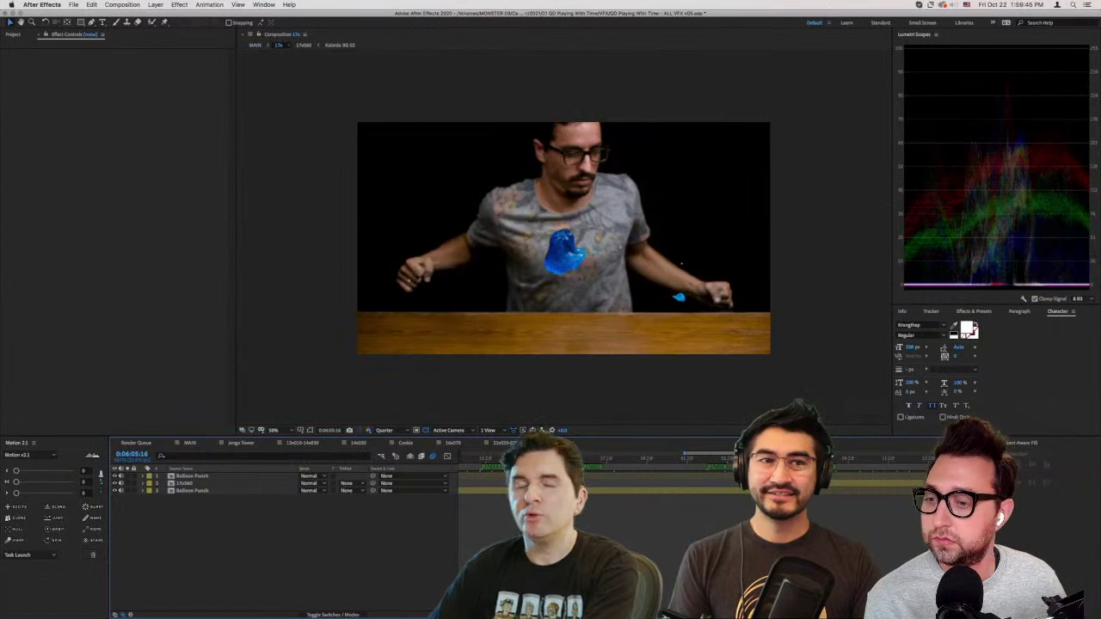
double_click(708, 490)
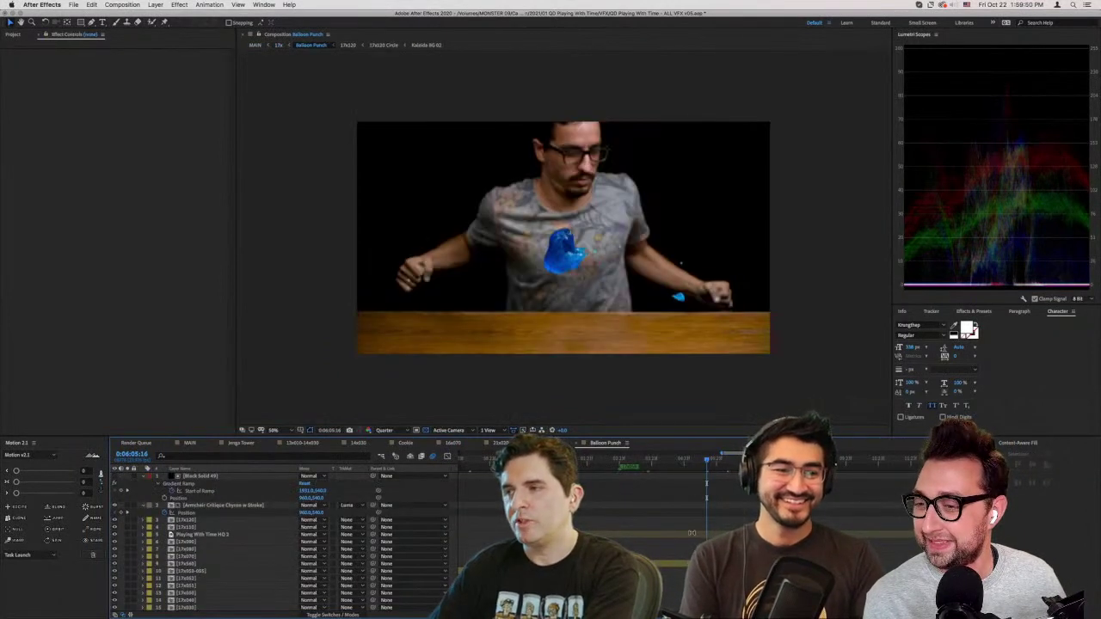
- Solo-check the Playing With Time HQ 2 layer, and open the nested 17x060 composition to inspect its footage layer
click(202, 534)
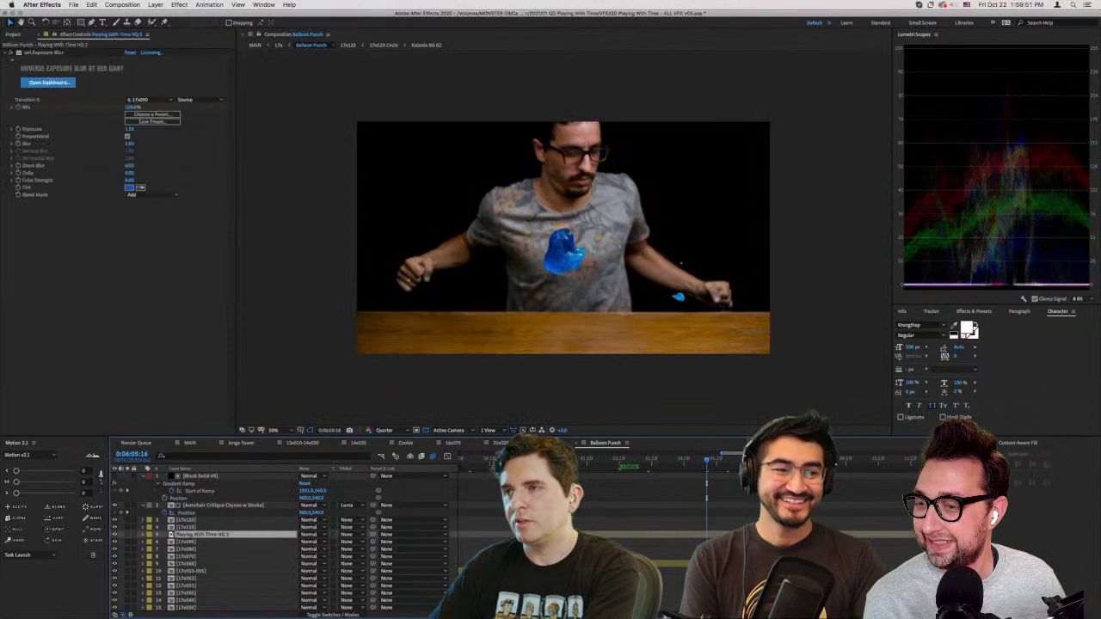
click(128, 535)
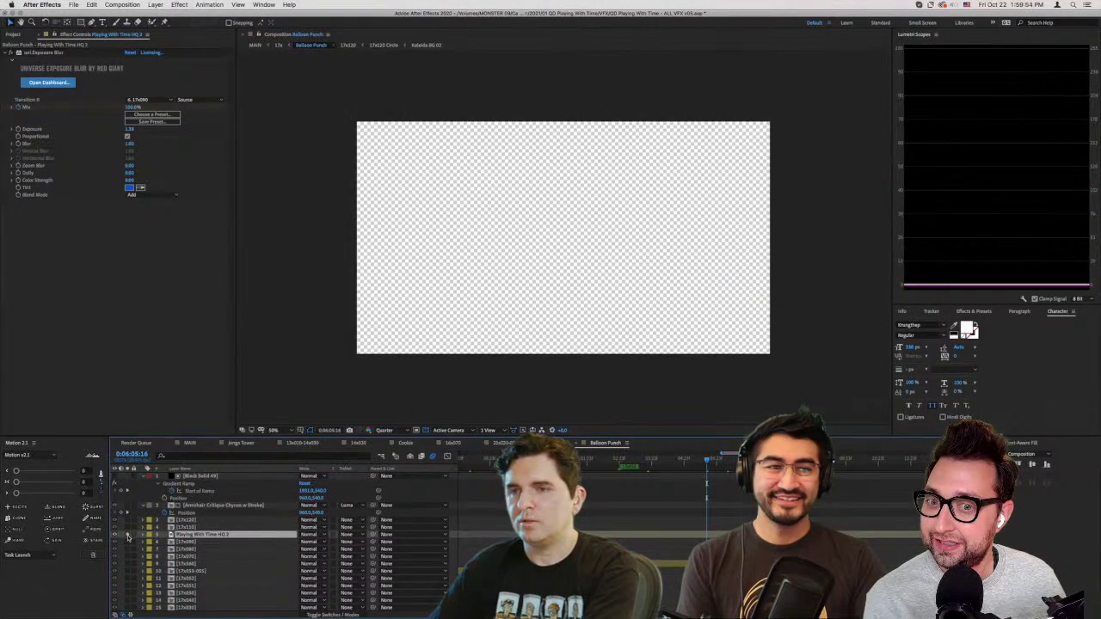
double_click(202, 534)
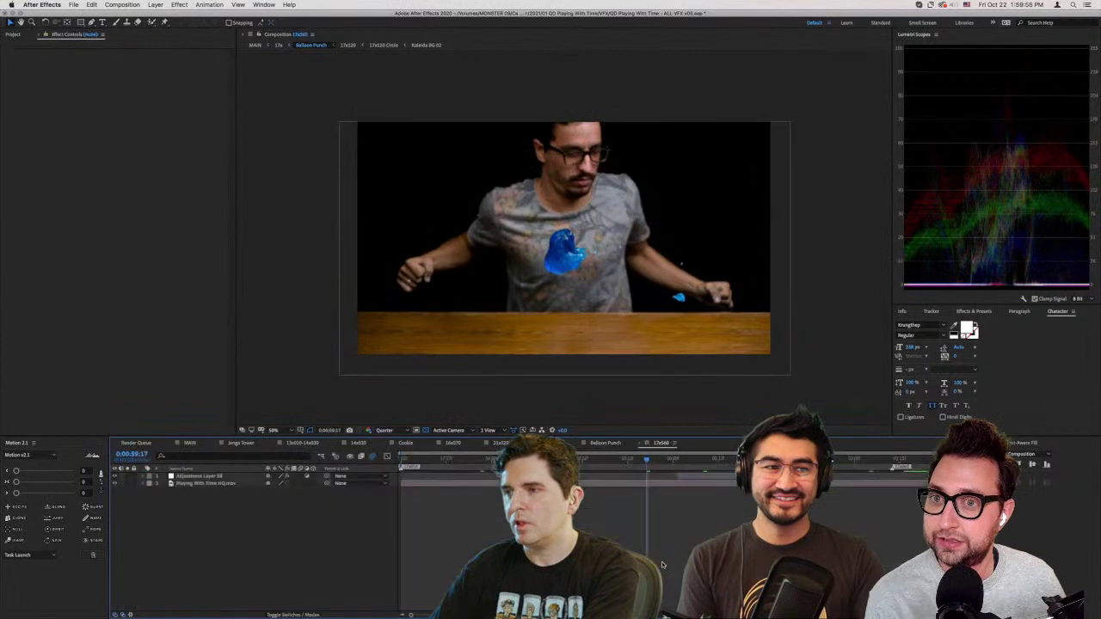
click(189, 484)
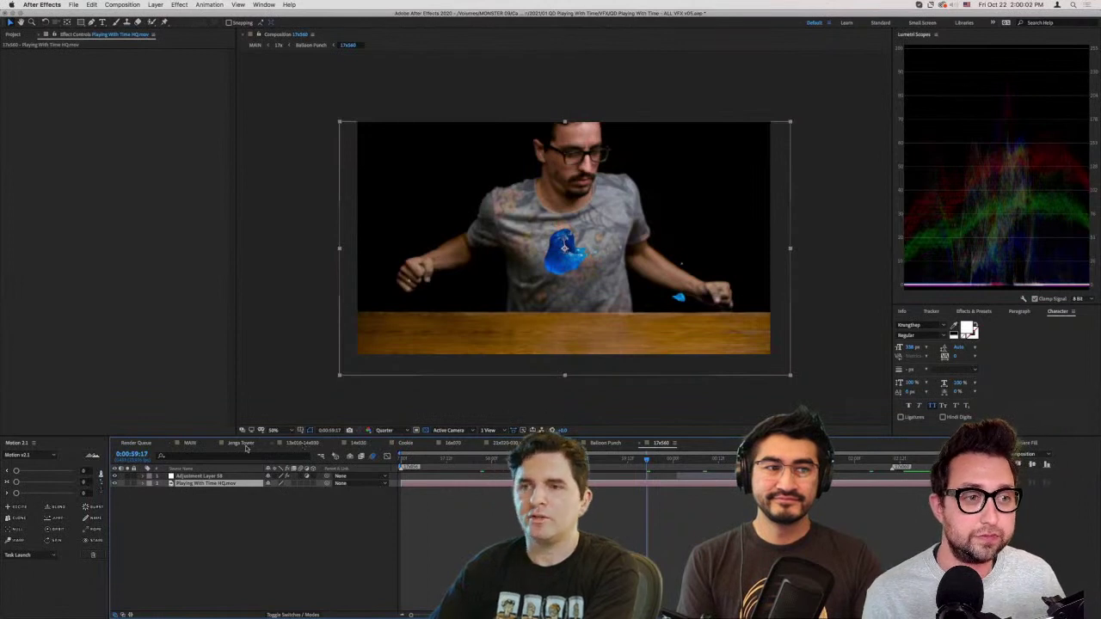
- Go back to the Balloon Punch composition and preview its shots from 0:05:42:15 through the hanging balloon to the fist punch
click(606, 443)
key(minus)
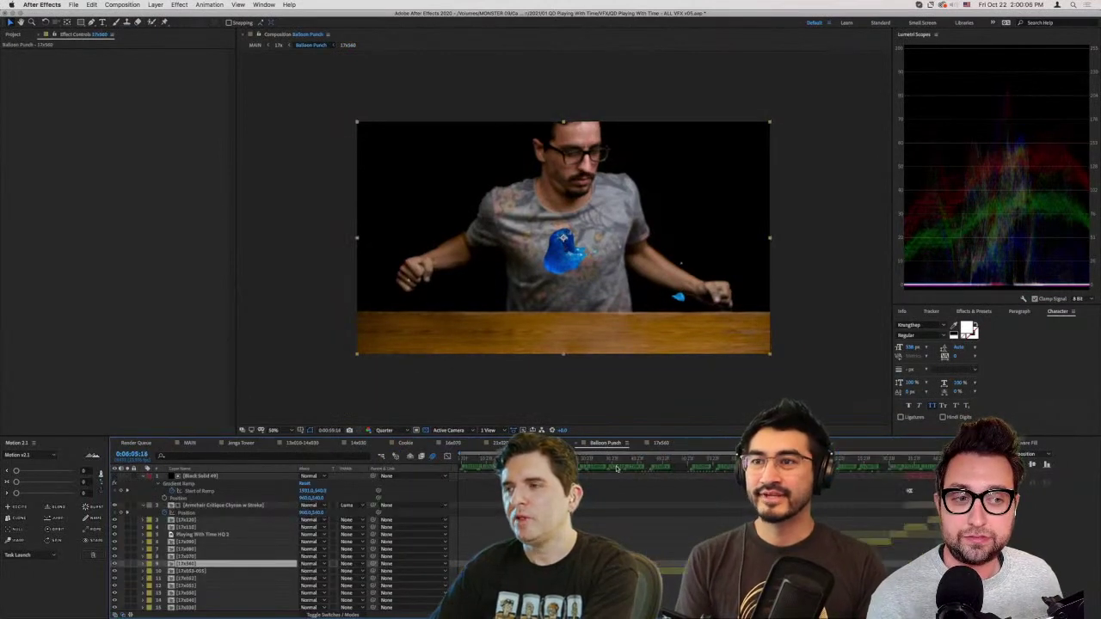
key(space)
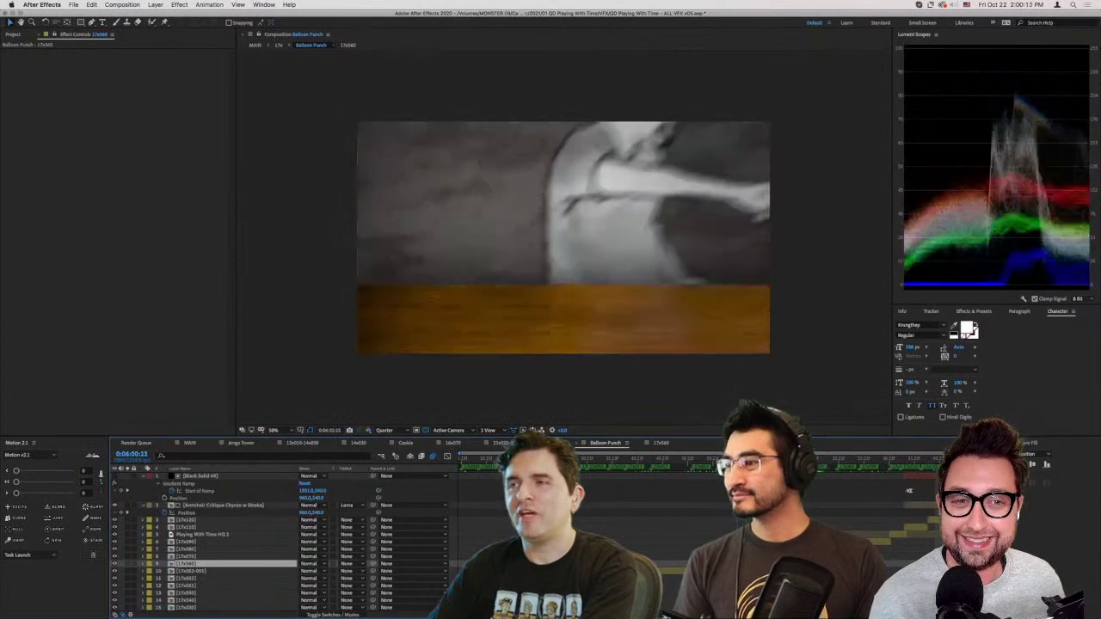
click(641, 460)
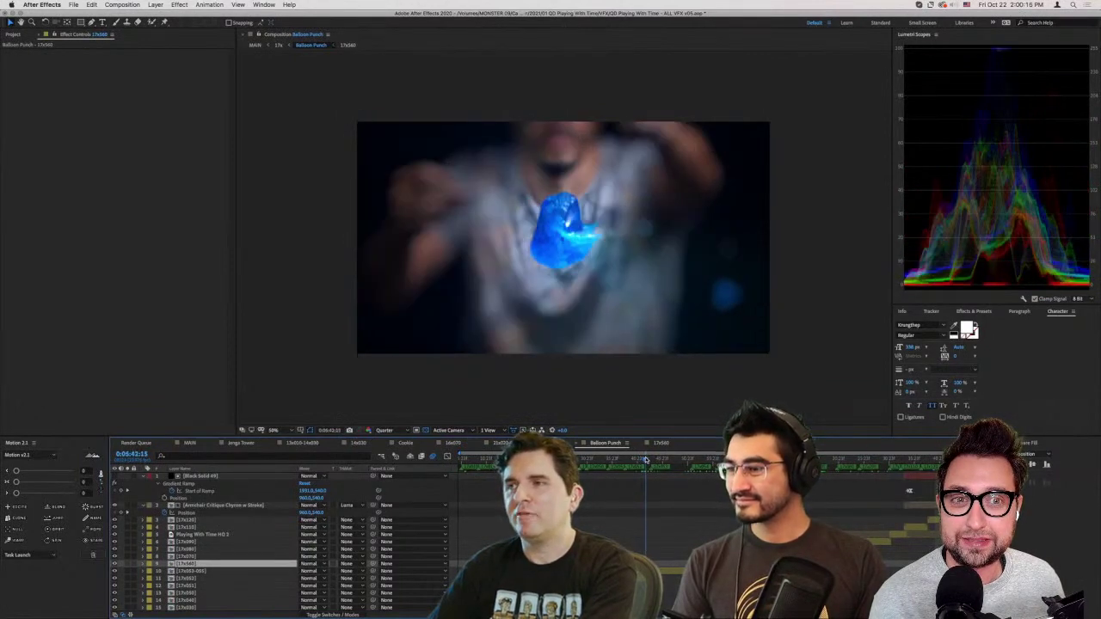
drag(641, 460, 824, 450)
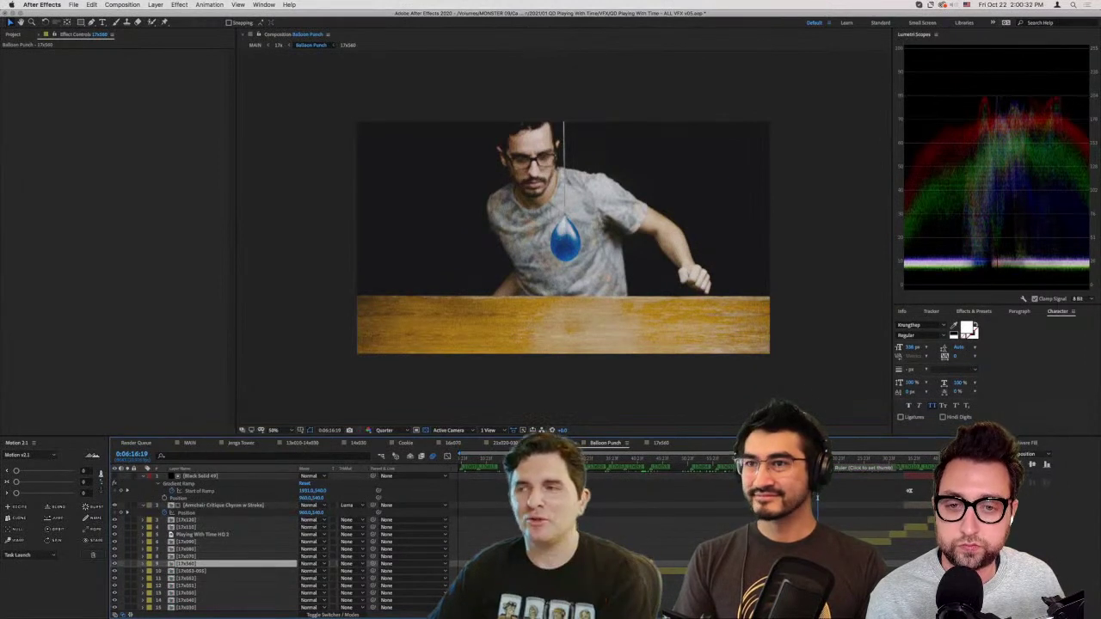
key(space)
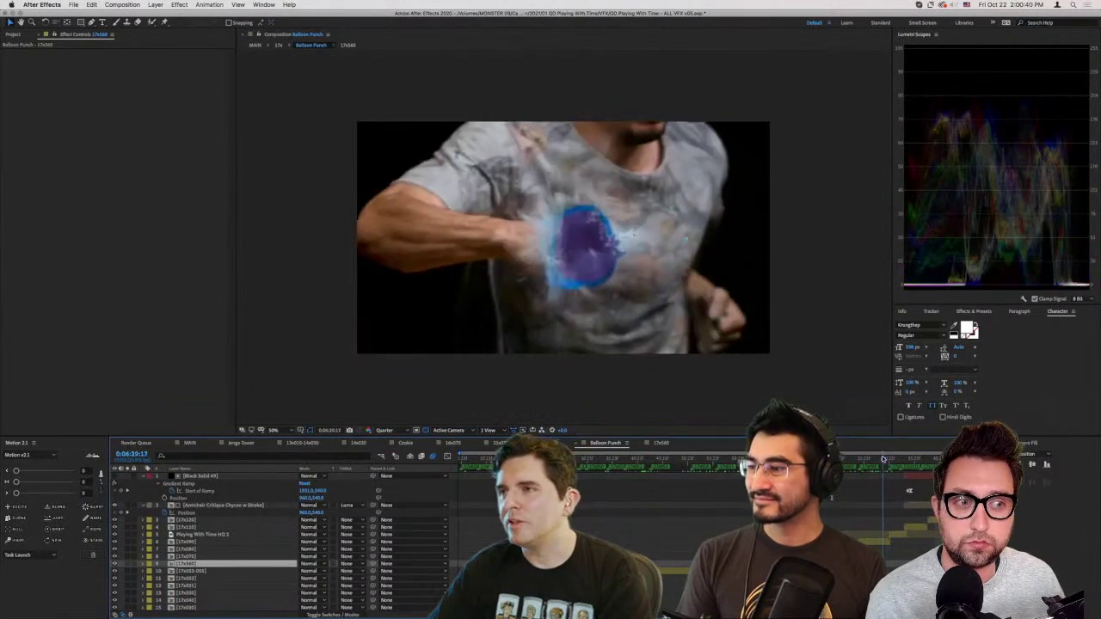
- Open the nested 17x090 composition, select its footage layer, and scrub to the red splash frame at 0:01:22:07
double_click(875, 533)
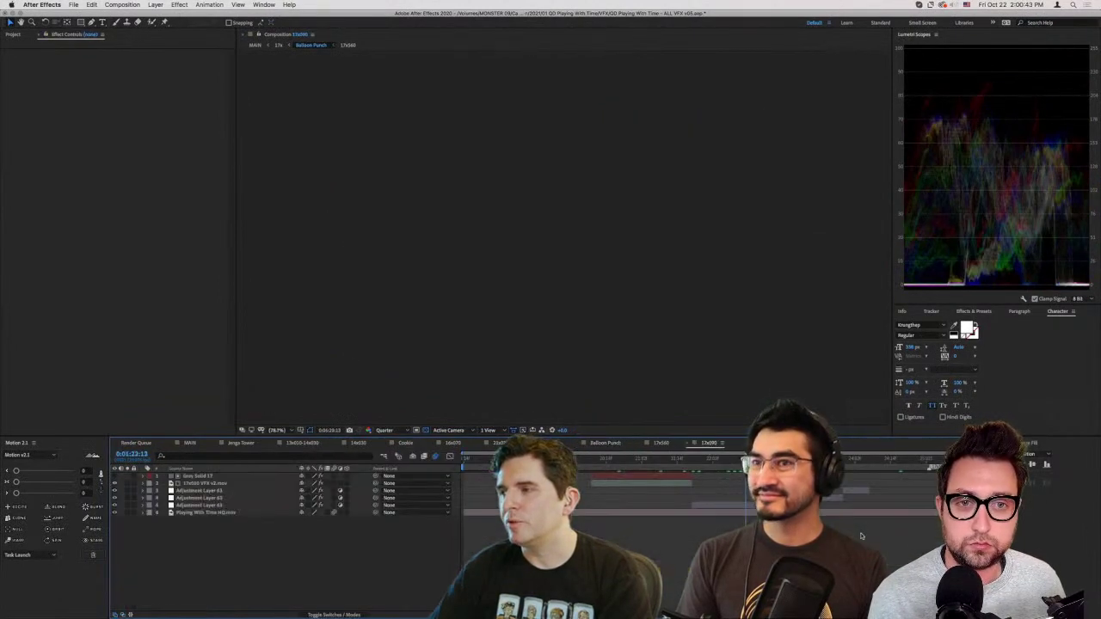
click(745, 515)
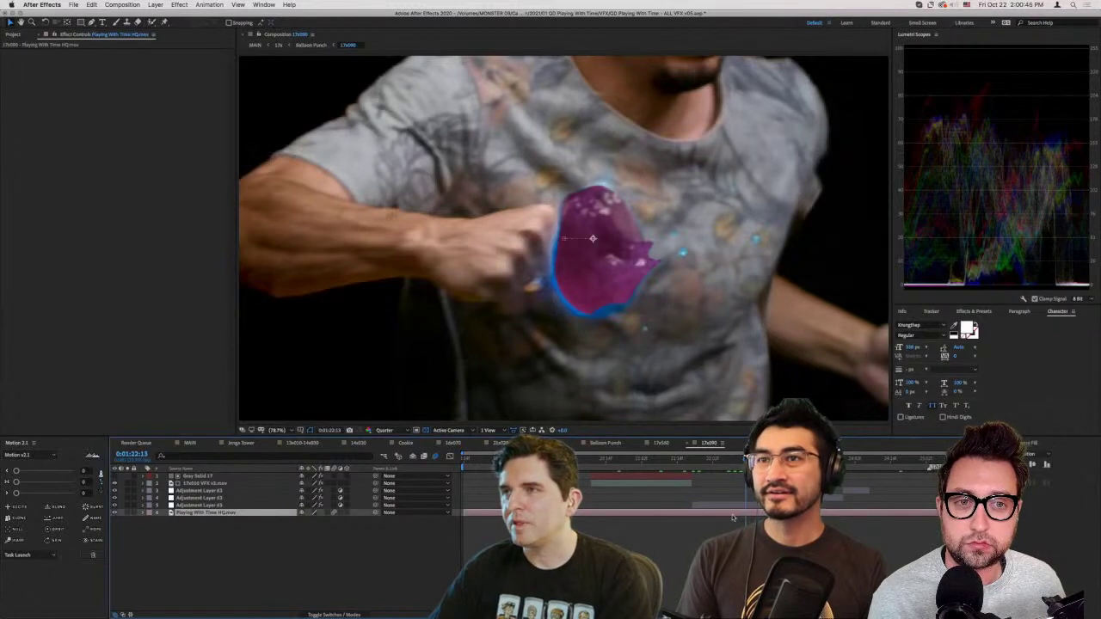
drag(676, 461, 657, 462)
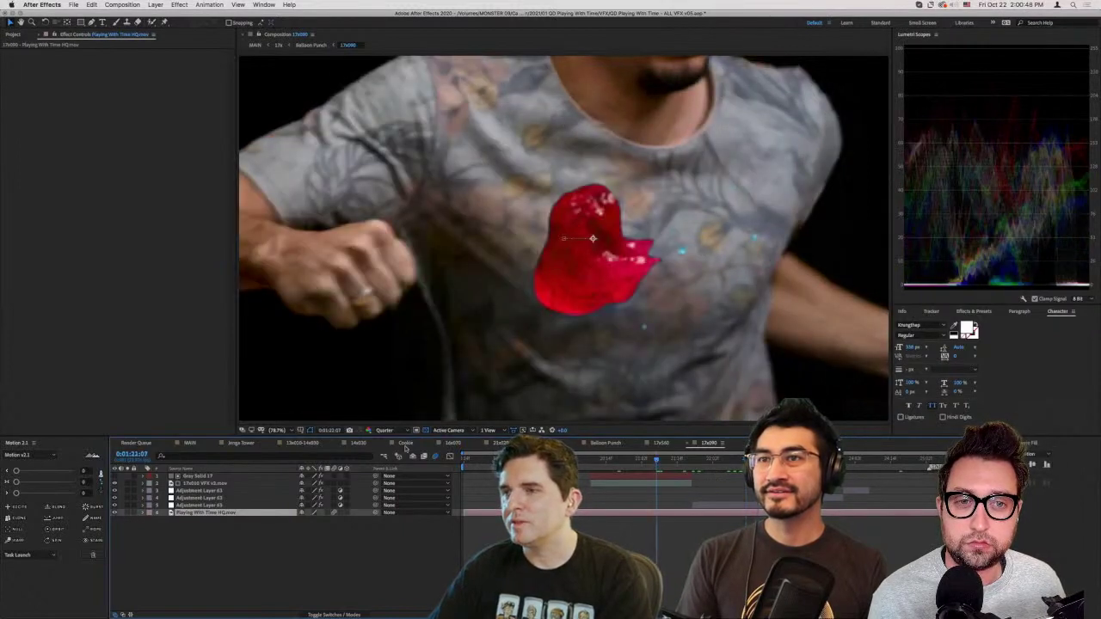
- Return to Balloon Punch by way of 17x060, scrub to the Armchair Critique graphic at 0:06:36:07, and magnify the timeline there
click(659, 443)
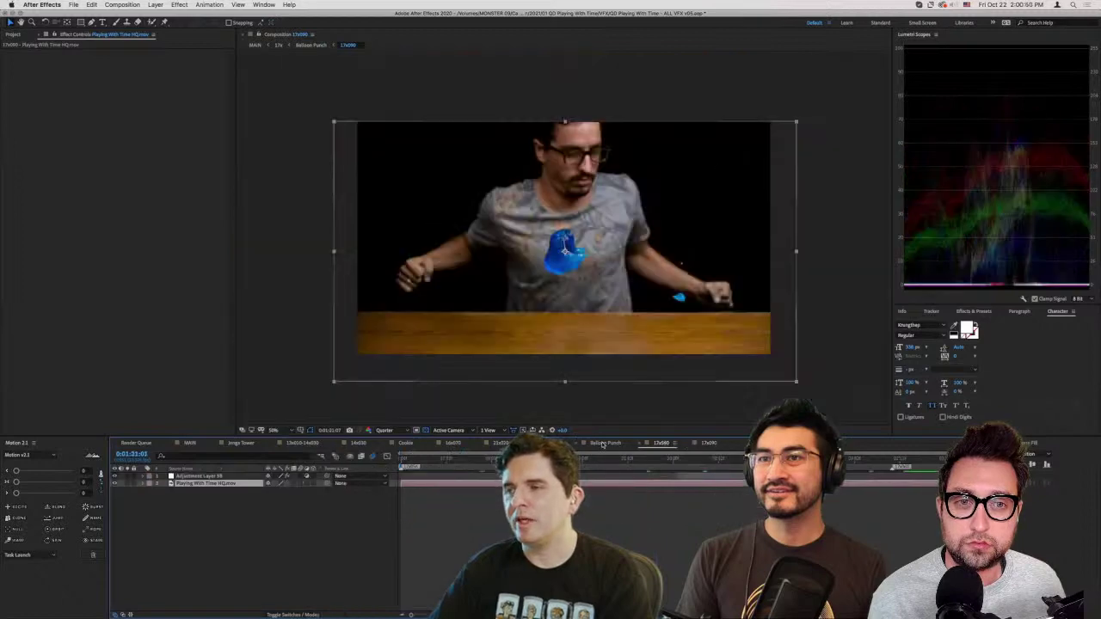
click(605, 443)
drag(888, 463, 917, 458)
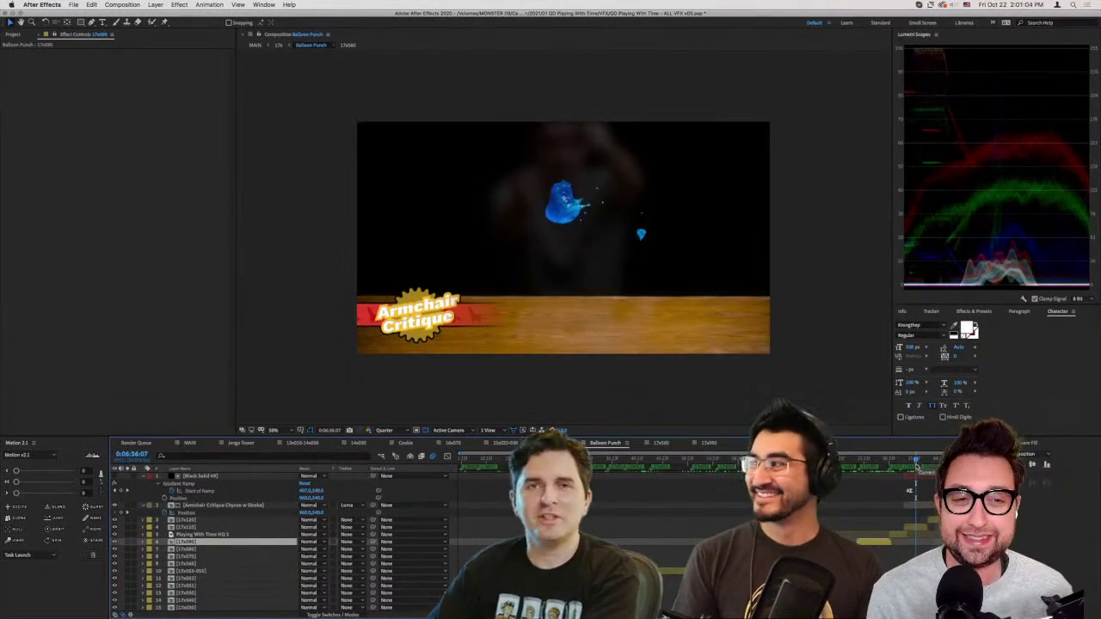
key(equal)
key(equal)
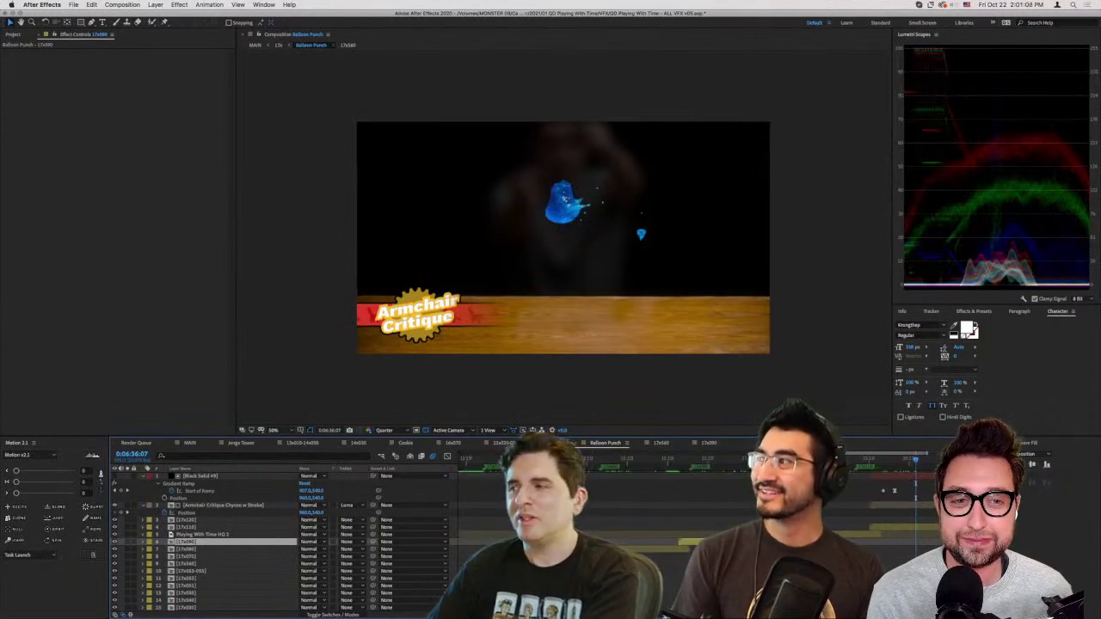
key(equal)
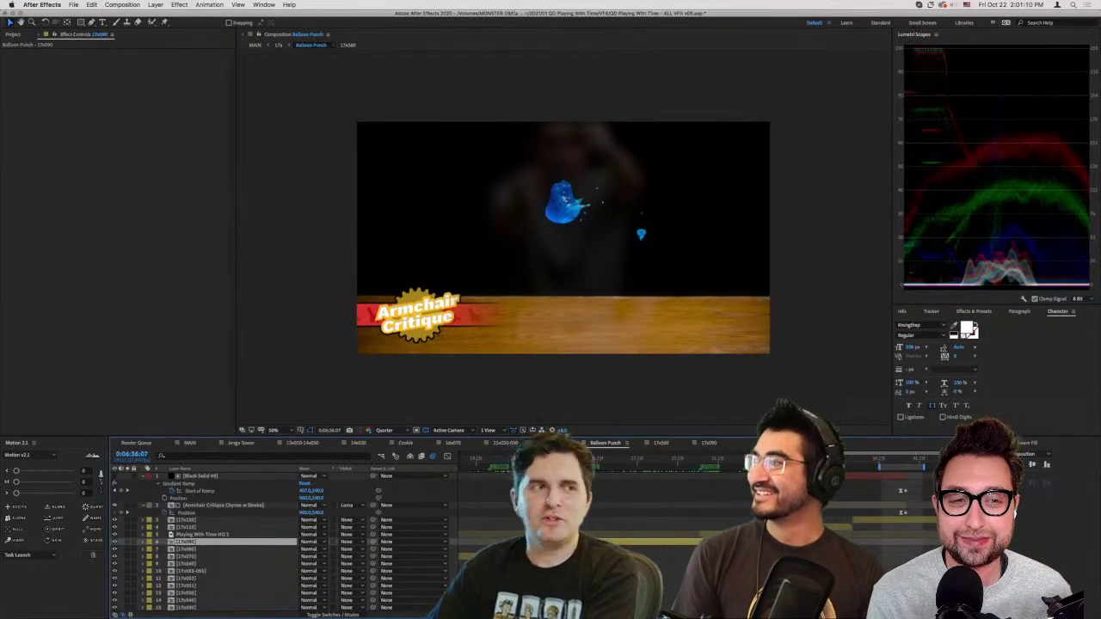
- Select the 17x110 layer in Balloon Punch, open that nested composition, and scrub to 0:01:30:00
key(equal)
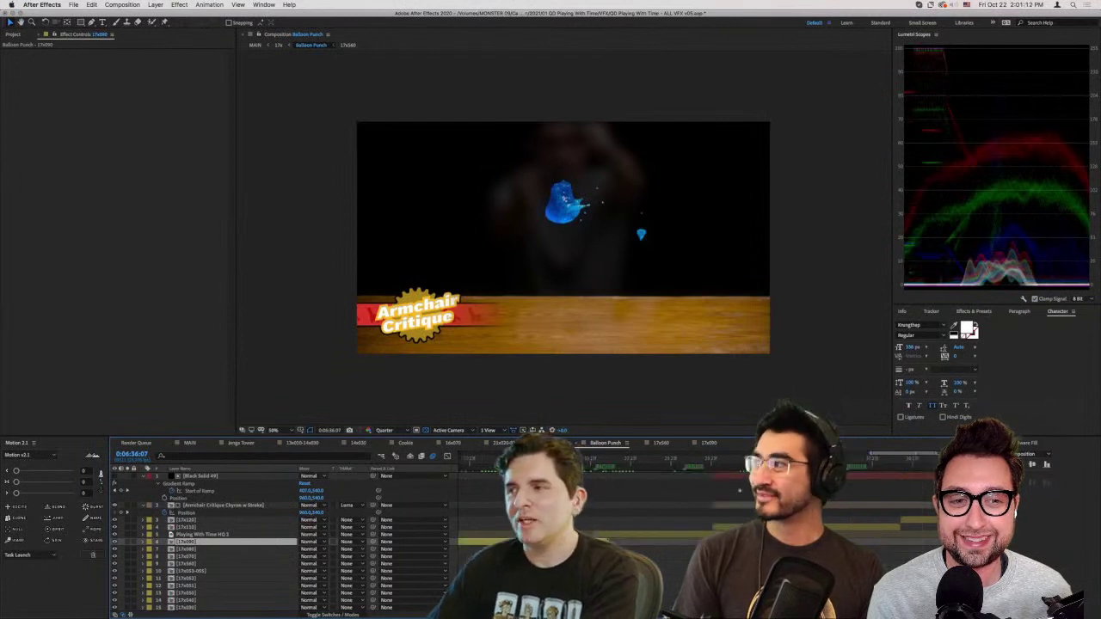
key(ctrl+Up)
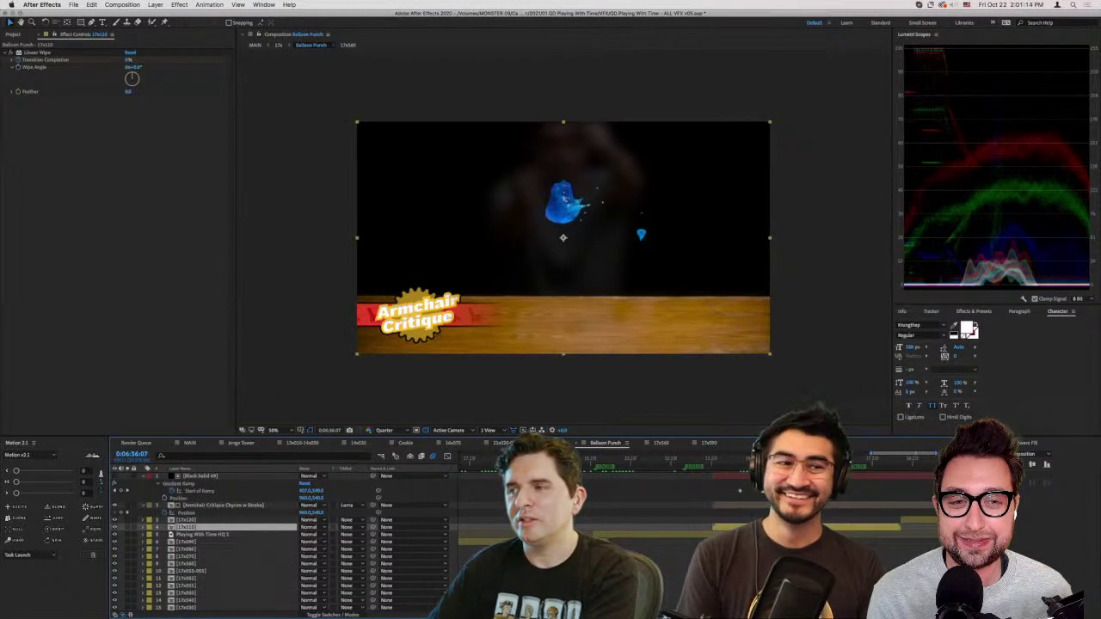
key(KP_Enter)
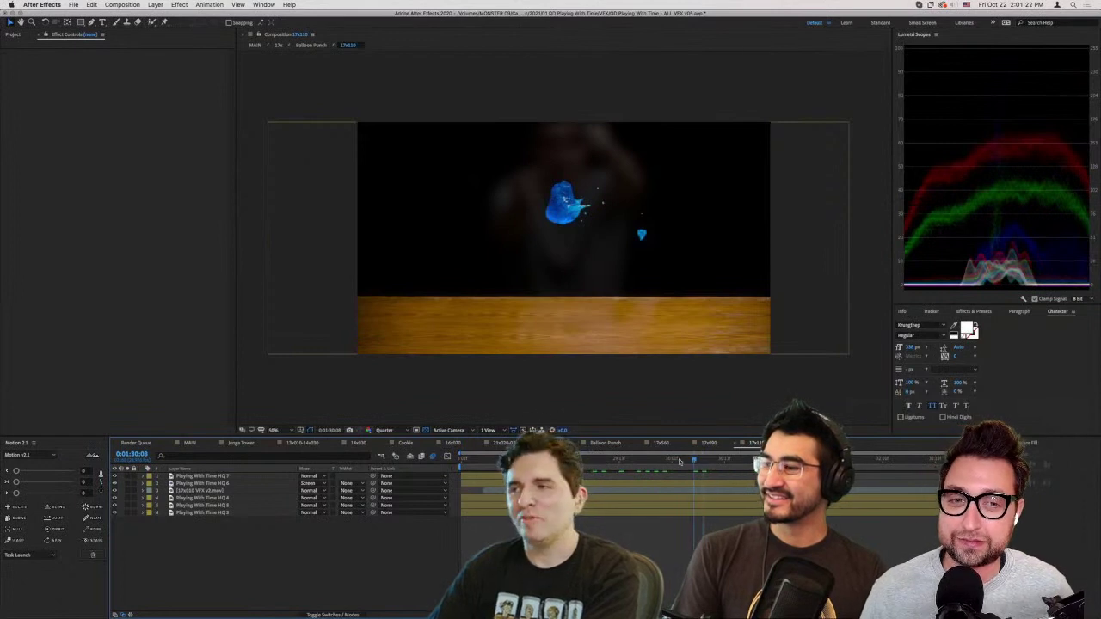
mouse_move(680, 462)
mouse_down()
mouse_move(655, 462)
mouse_move(668, 463)
mouse_up()
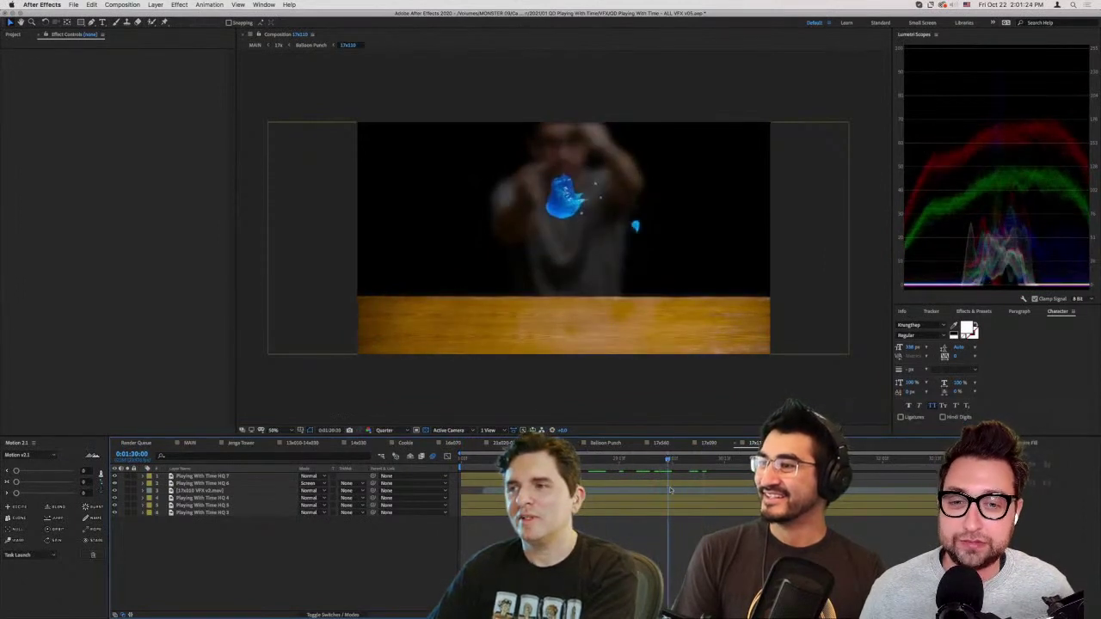
- View the Playing With Time HQ 6 layer's source footage on its own, and close that view again
click(665, 486)
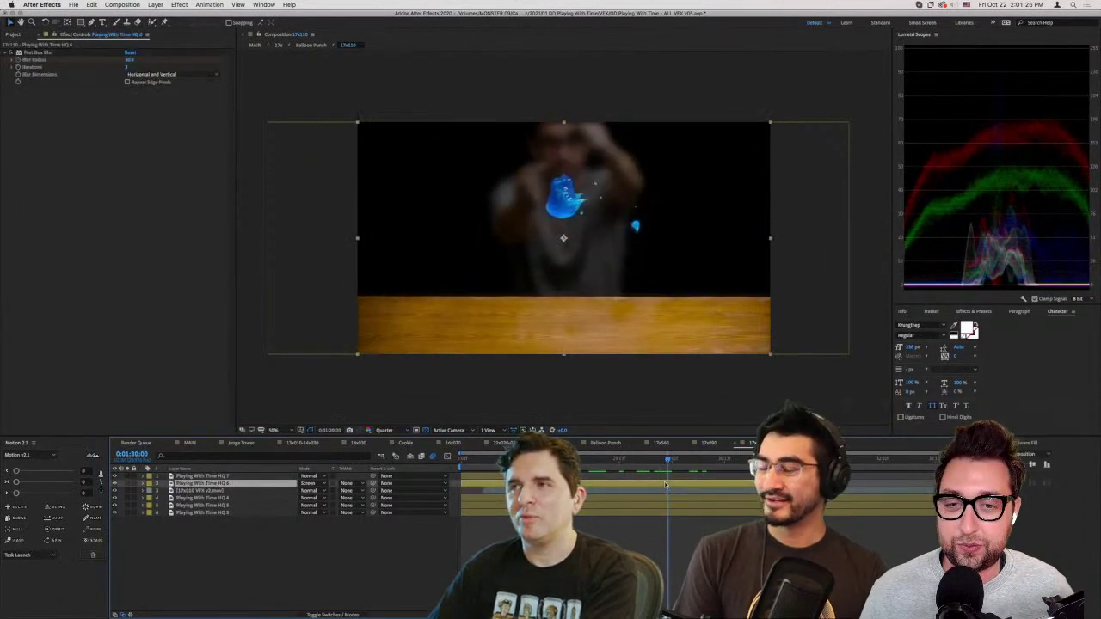
double_click(665, 485)
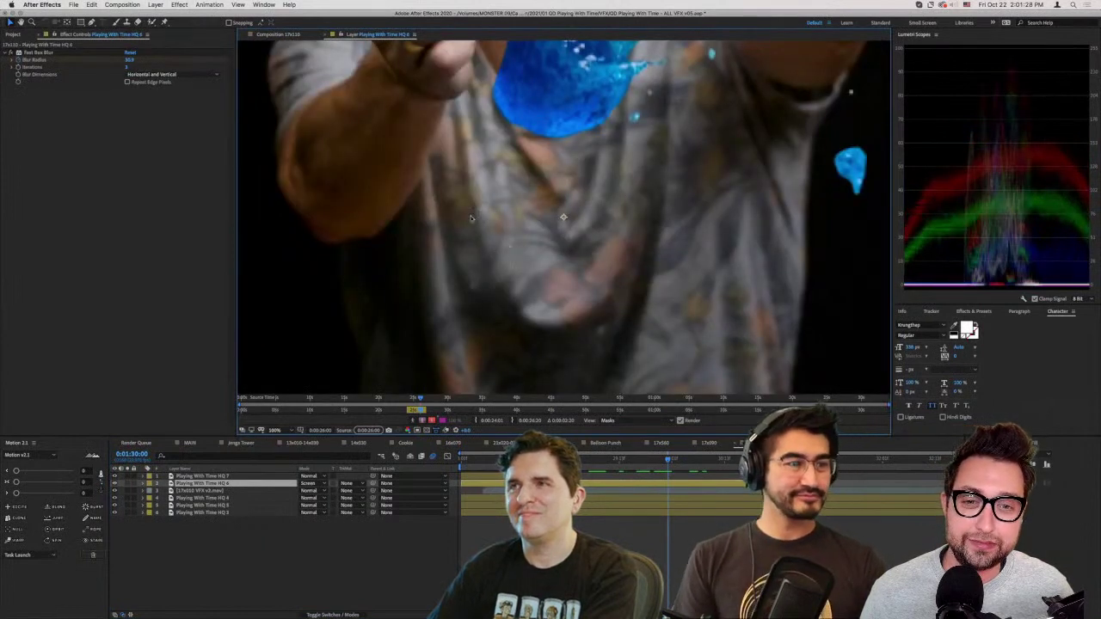
key(super+w)
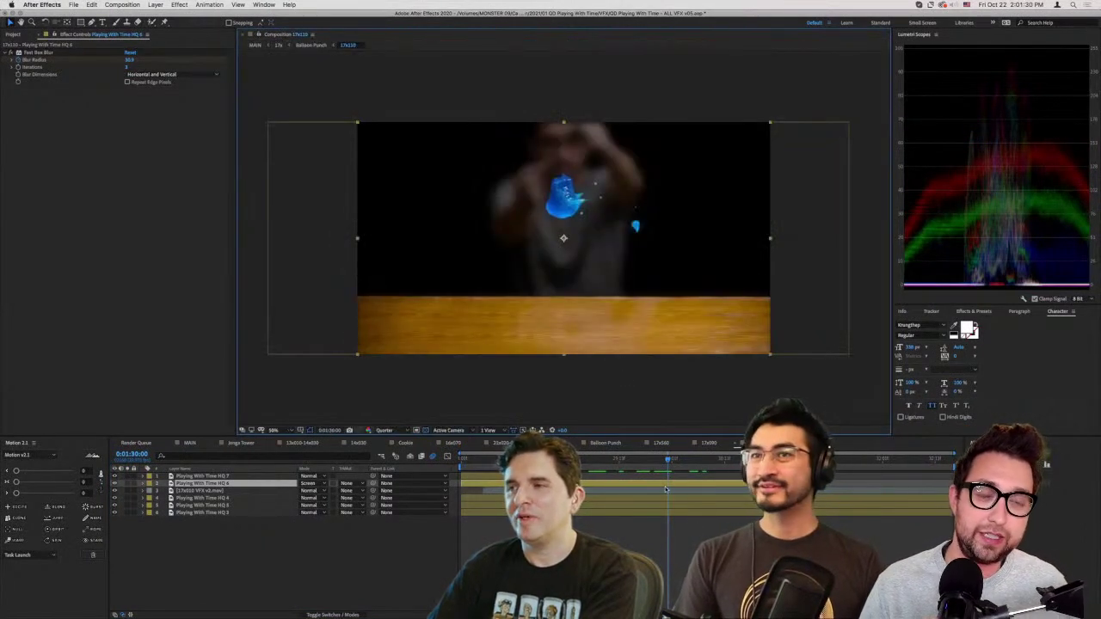
- Solo the blue splash VFX movie layer, view it at 100%, and scrub back to 0:01:29:04
click(202, 490)
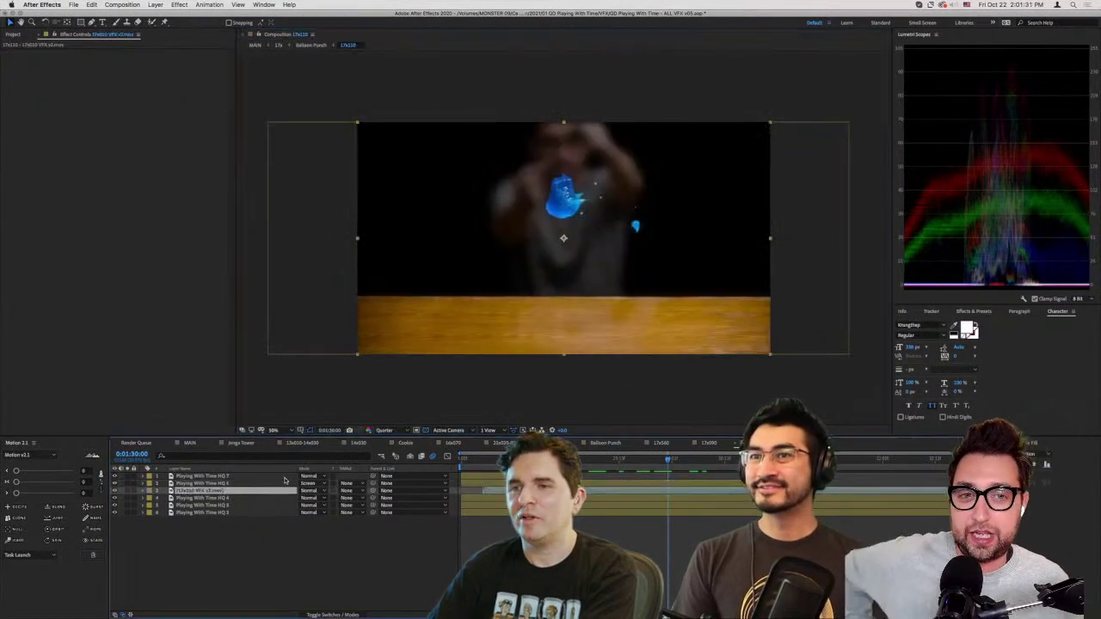
click(126, 493)
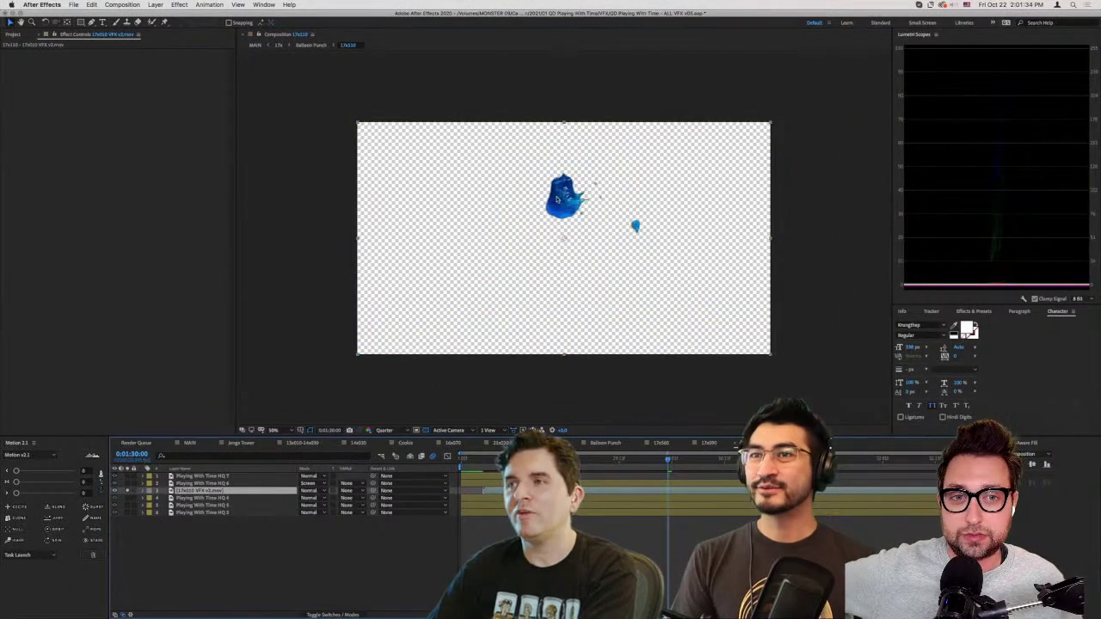
key(slash)
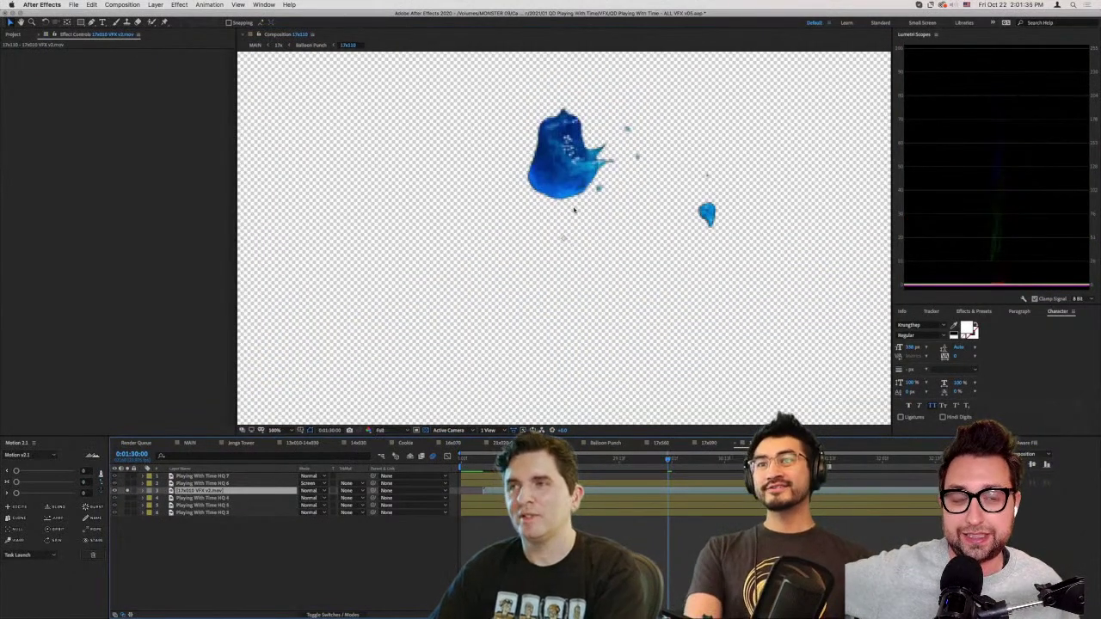
drag(671, 463, 608, 463)
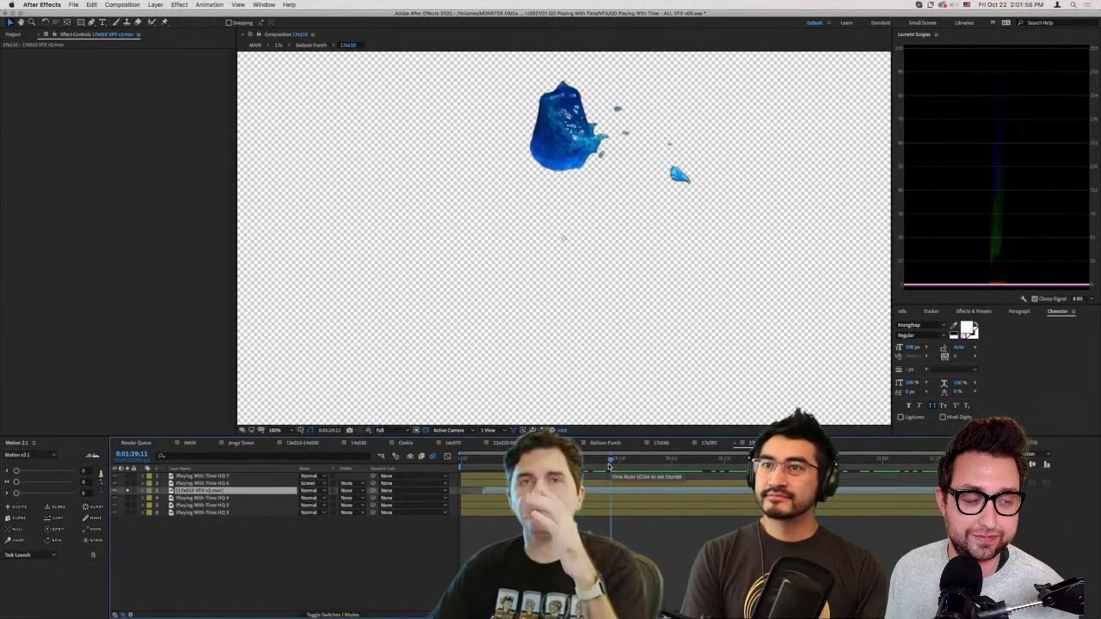
drag(608, 462, 582, 475)
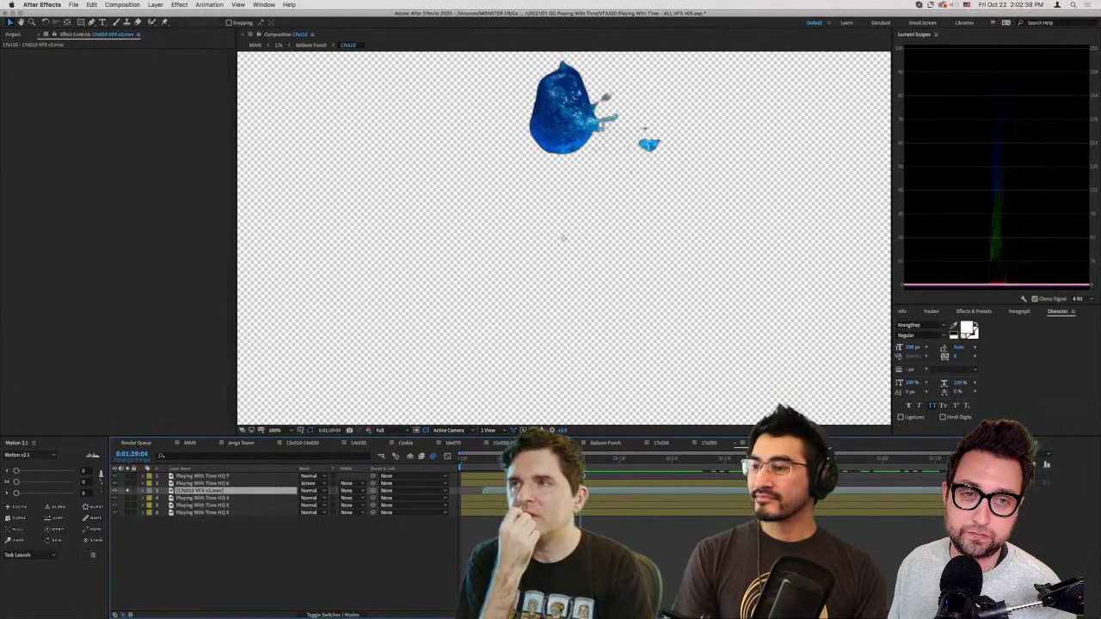
- Return to the MAIN composition and review the balloon shots with their neon overlays, scrubbing from 0:05:10:05 to 0:05:20:12
click(190, 443)
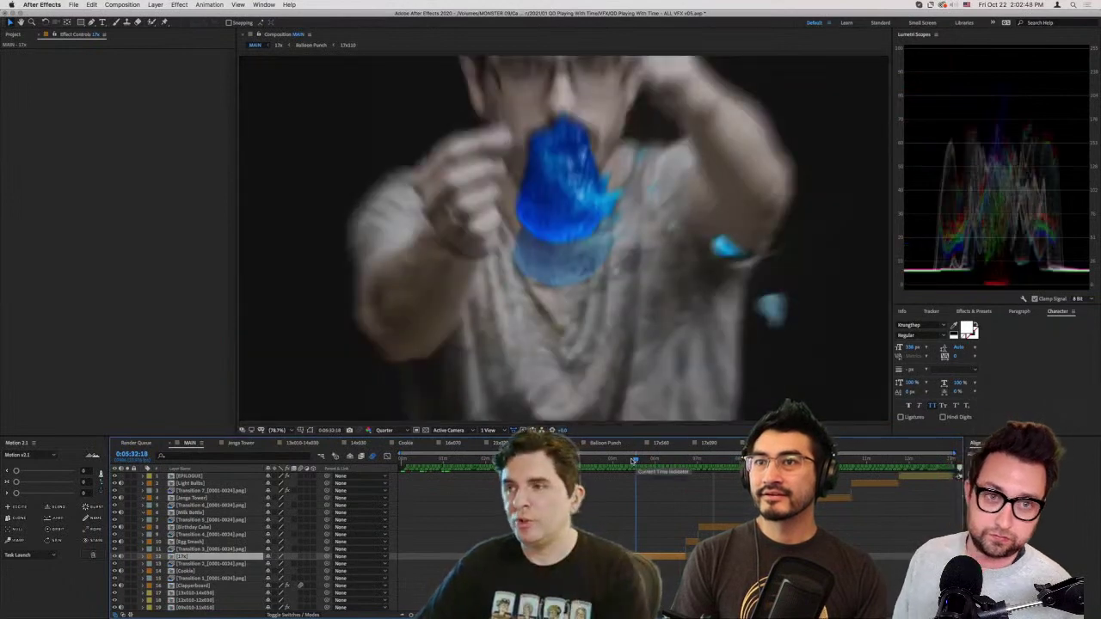
drag(632, 461, 637, 461)
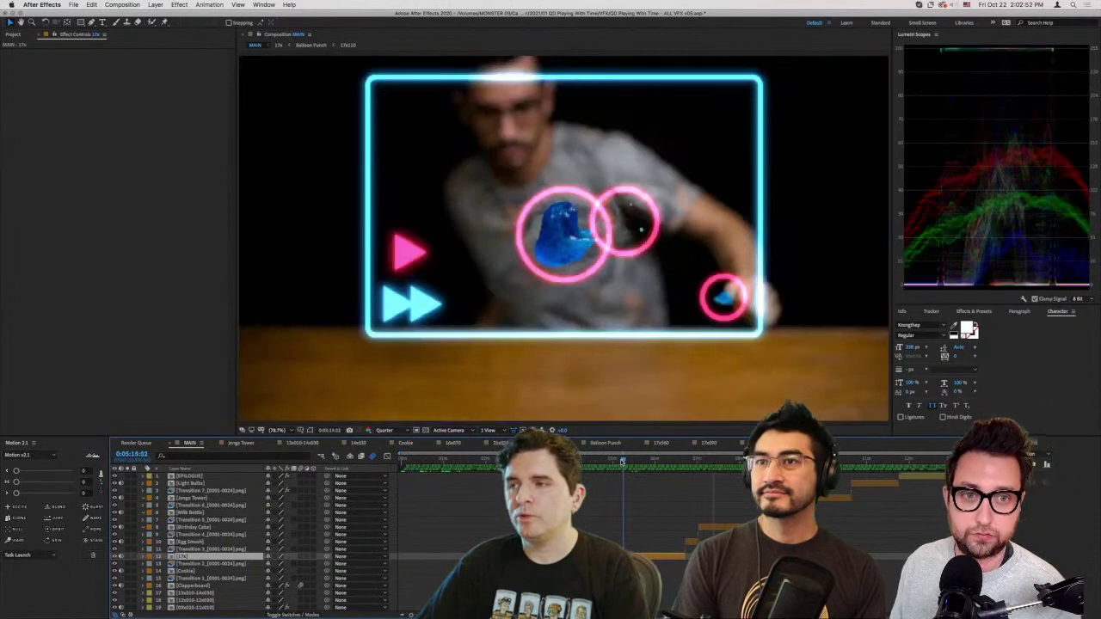
drag(622, 461, 621, 461)
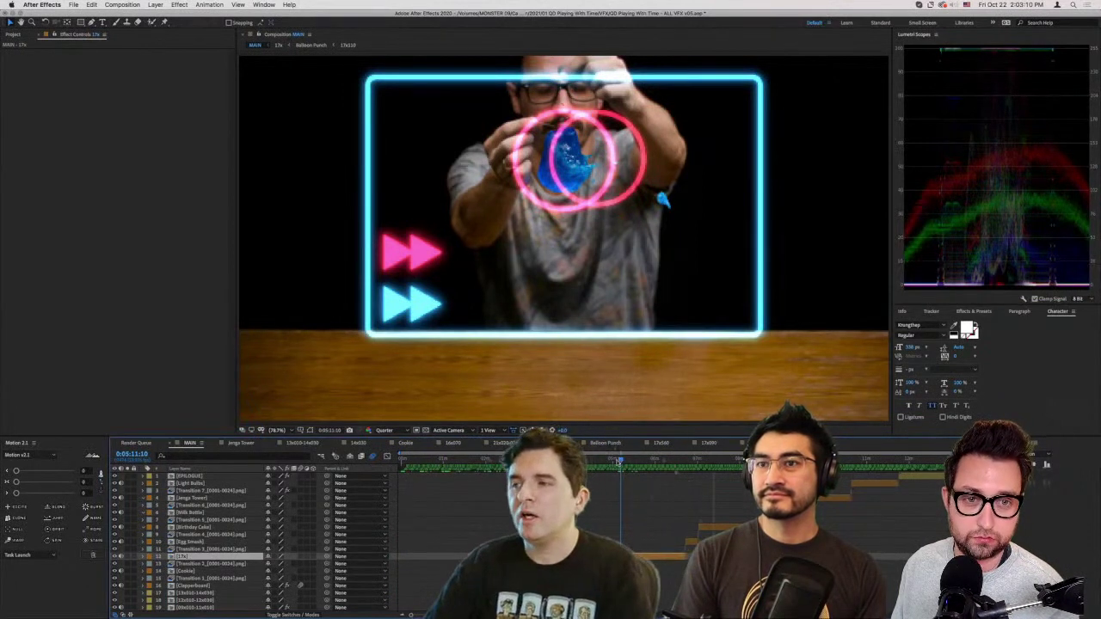
click(619, 458)
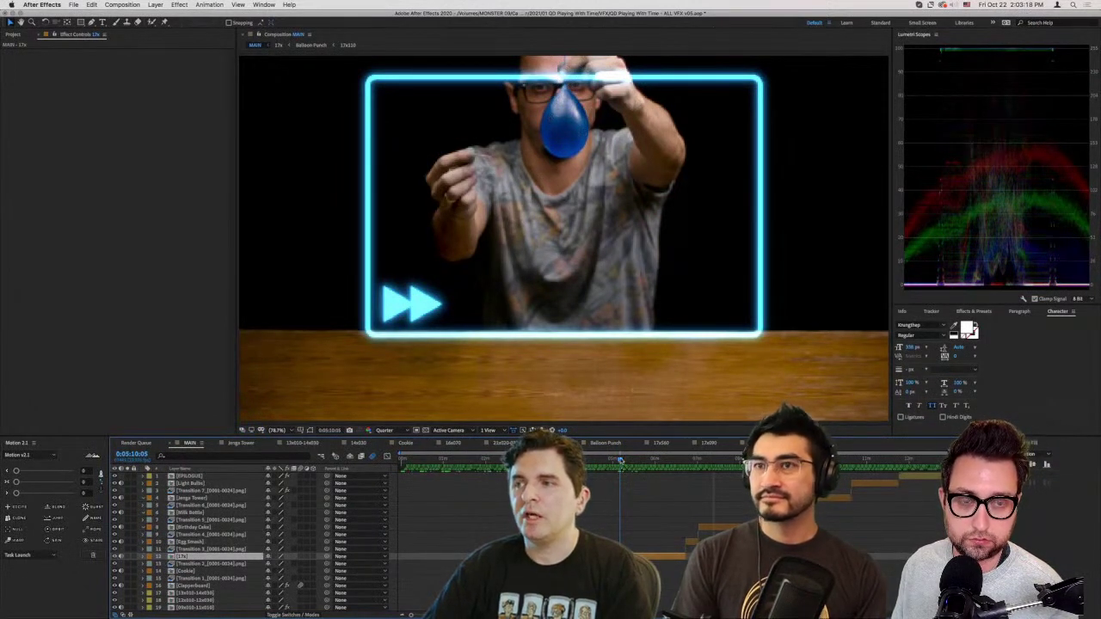
key(space)
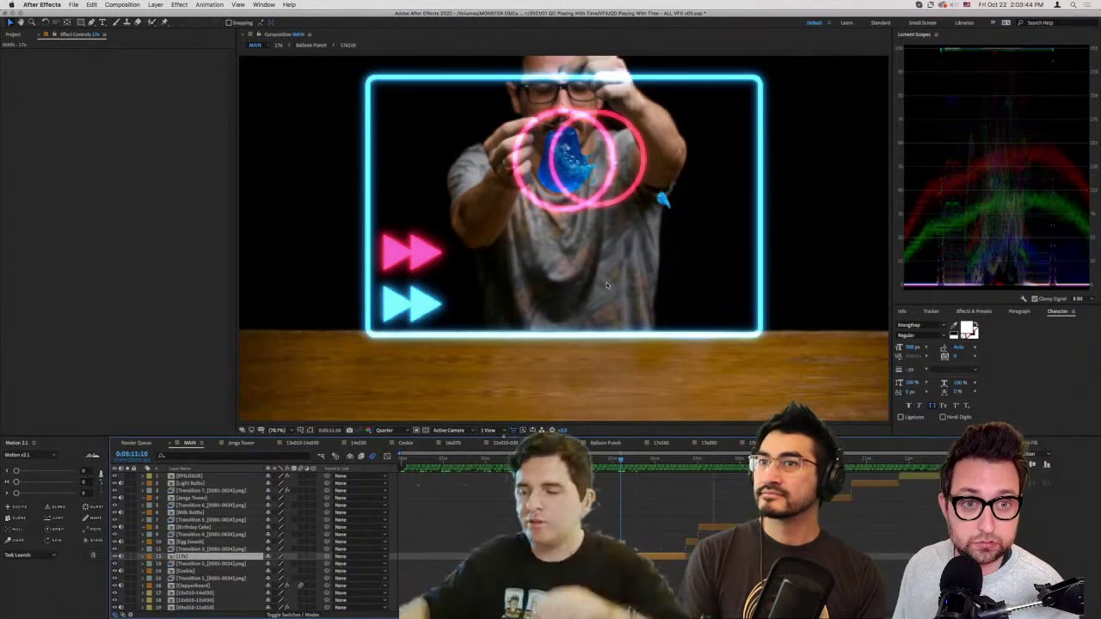
key(minus)
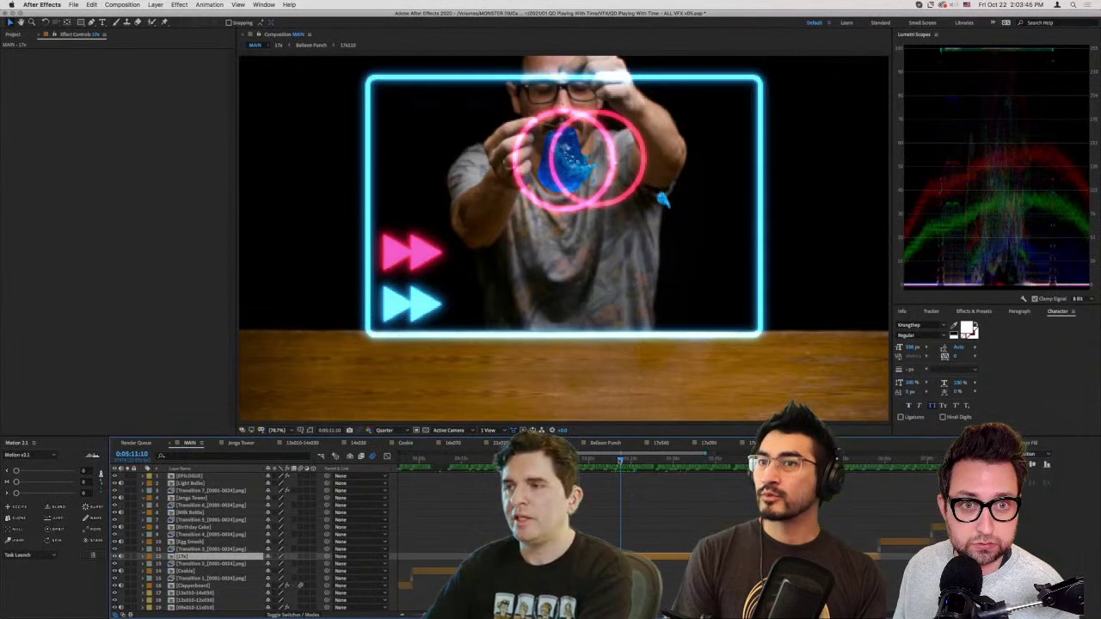
drag(625, 460, 674, 457)
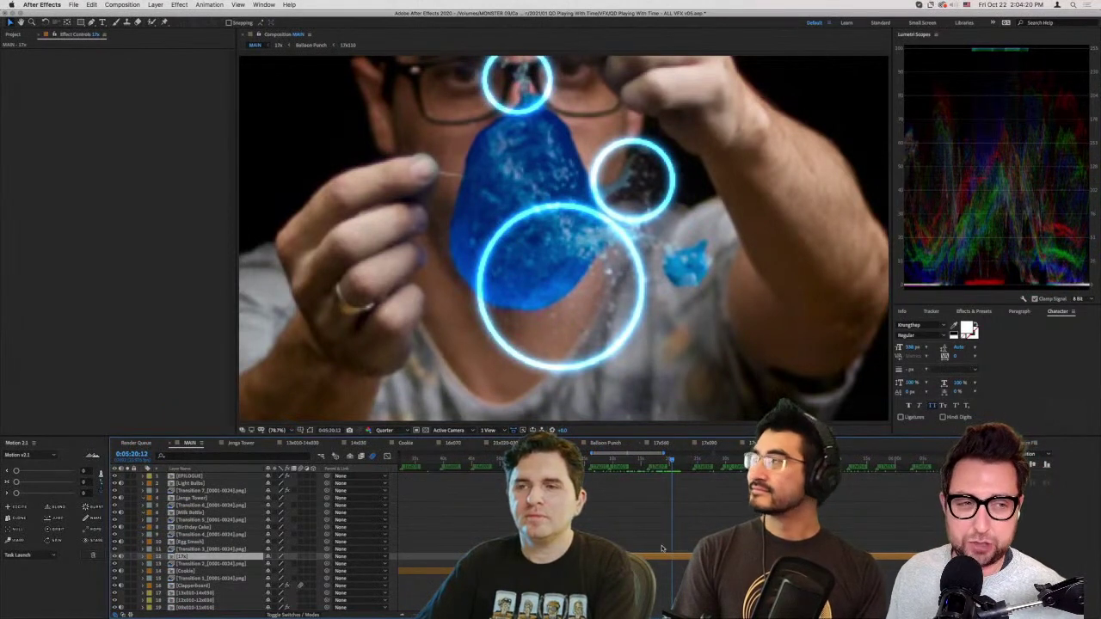
- Go to 0:10:22:20 in MAIN, and open the Jenga Tower composition and its nested 21x120 composition
key(minus)
key(minus)
key(minus)
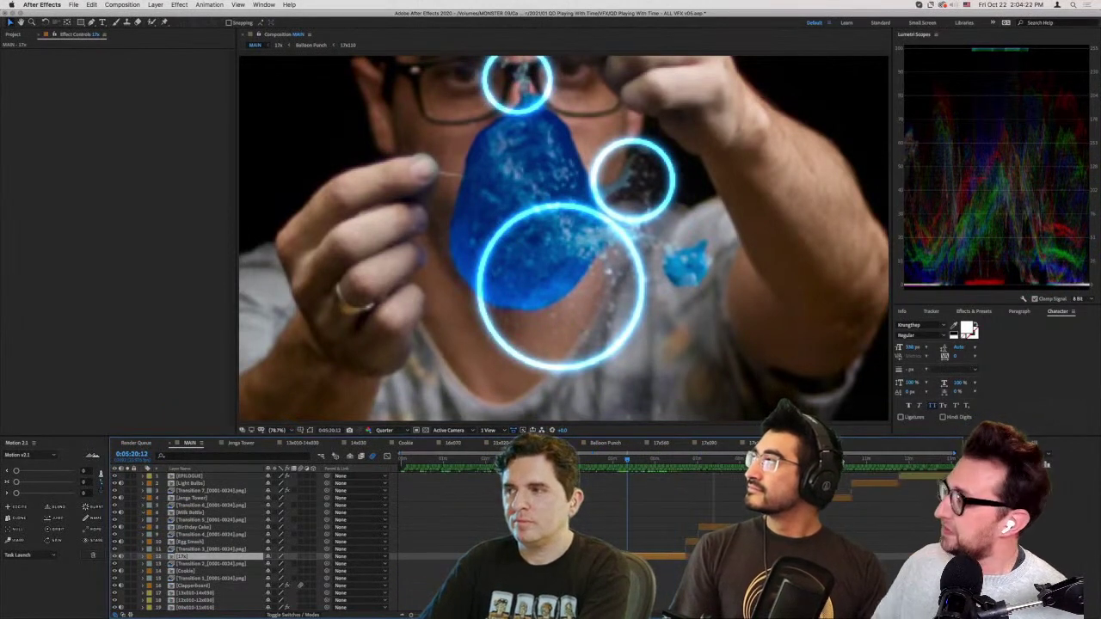
click(841, 459)
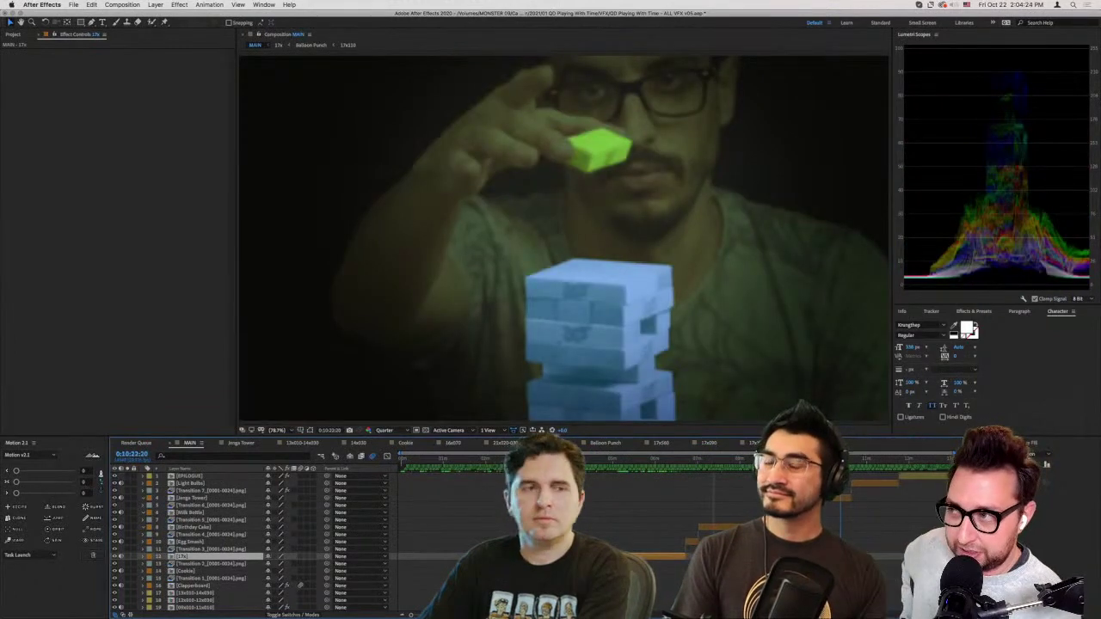
double_click(834, 499)
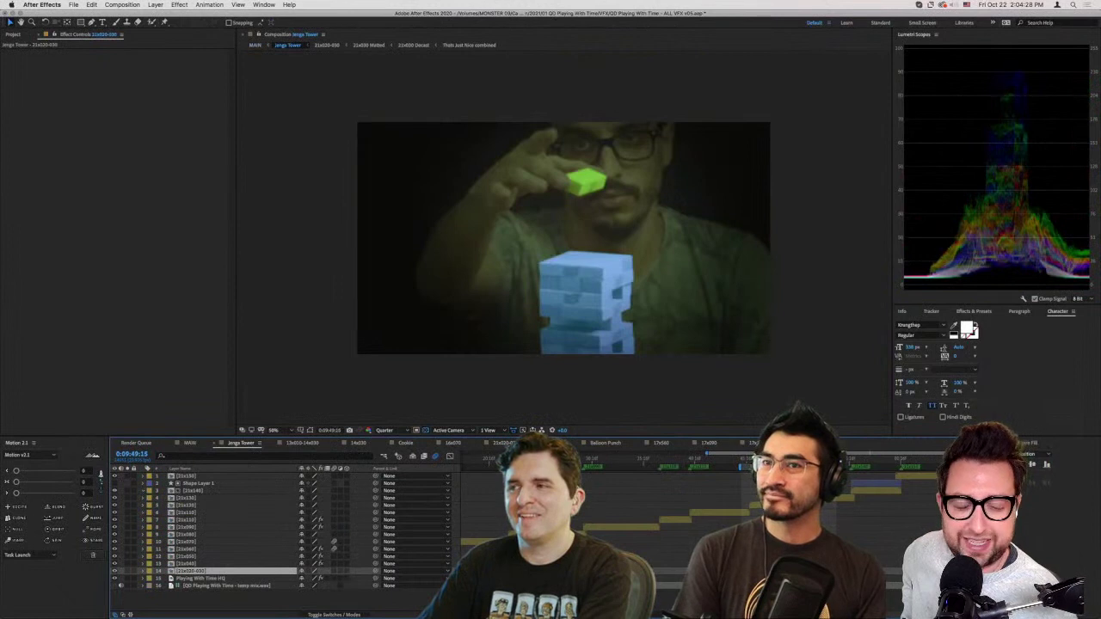
double_click(790, 505)
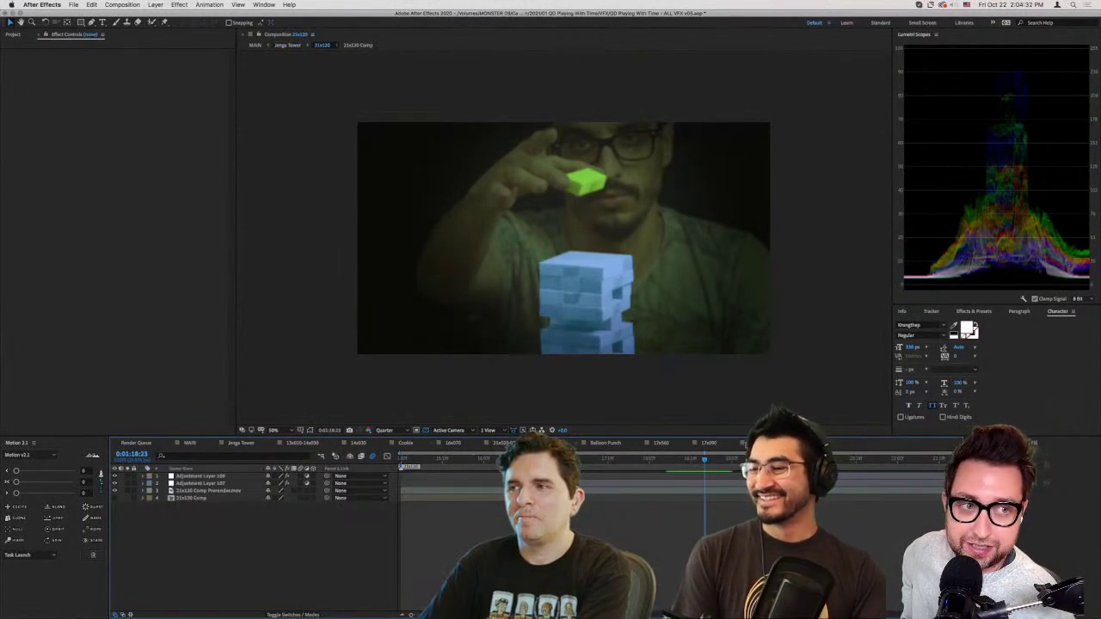
- Look through the open 17x090, 17x110 and 21x120 compositions, and return to Jenga Tower
click(709, 443)
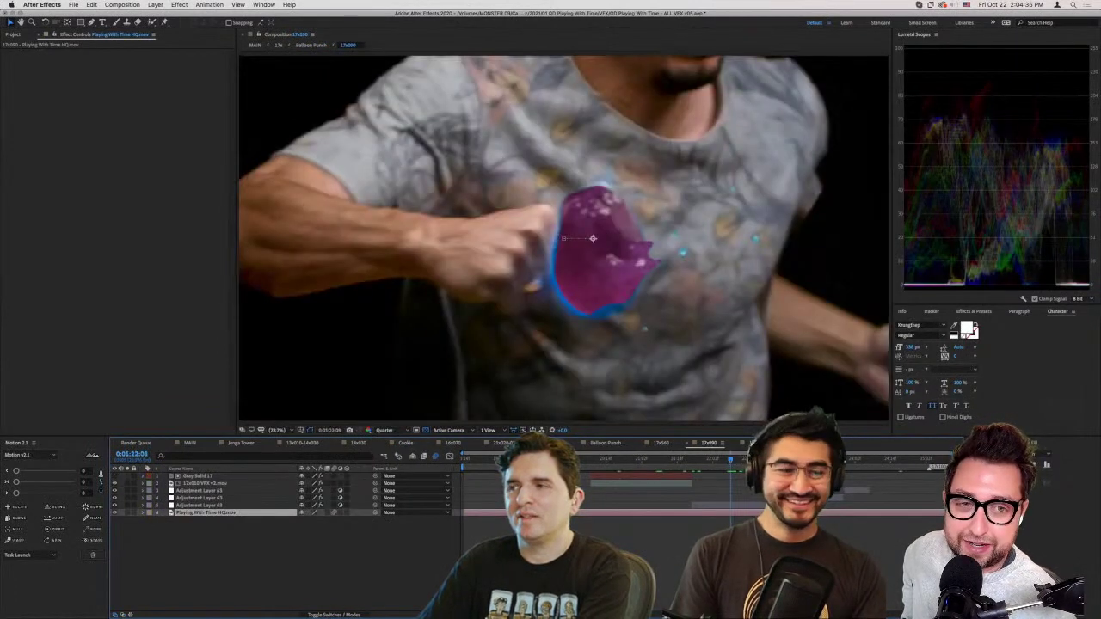
click(738, 445)
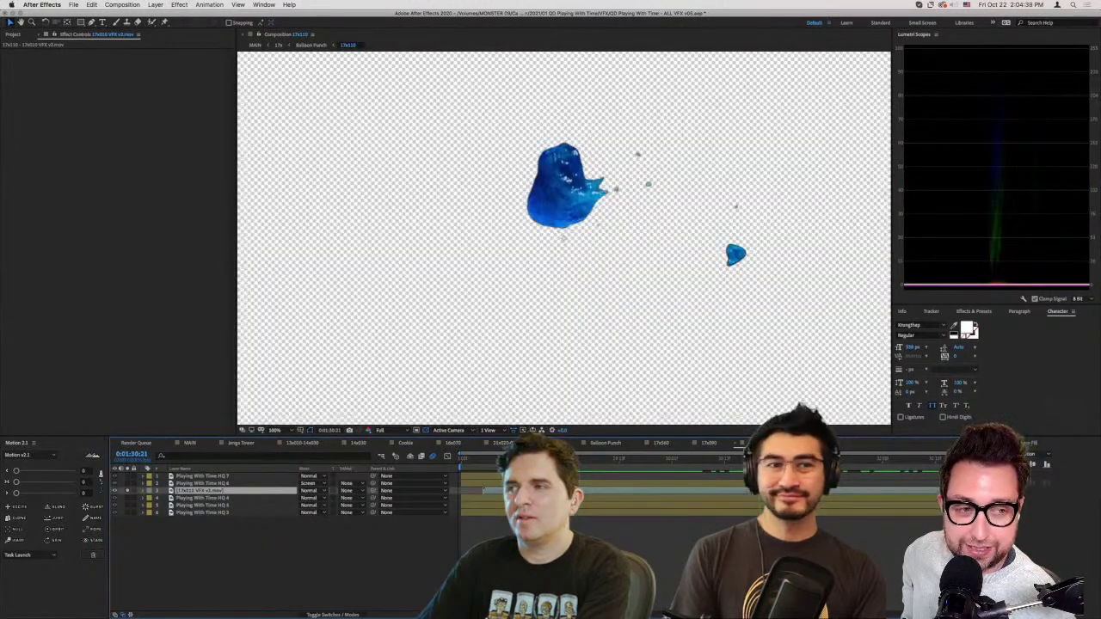
click(802, 443)
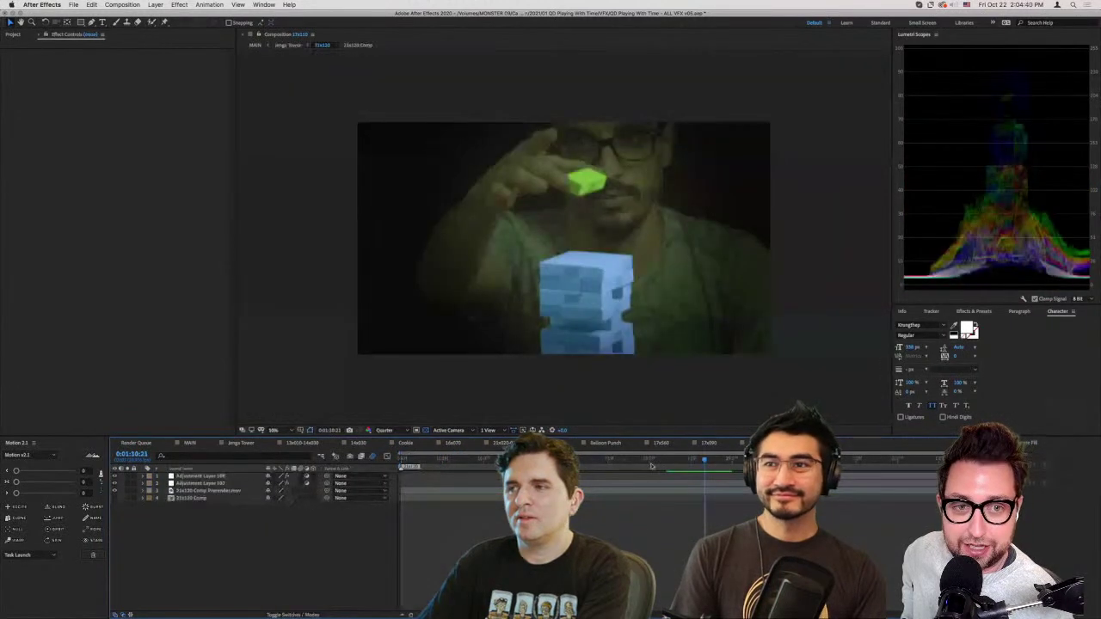
click(243, 443)
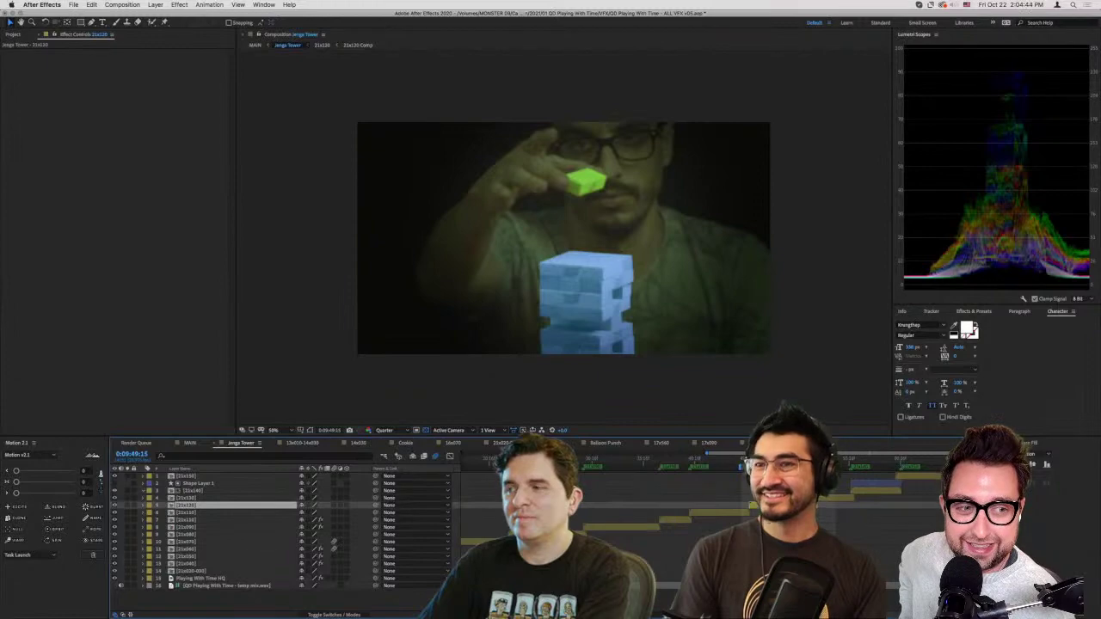
- Scrub Jenga Tower to 0:09:26:09, open the nested 21x080 composition, and view the tinted Playing With Time layer's source footage
drag(792, 465, 742, 467)
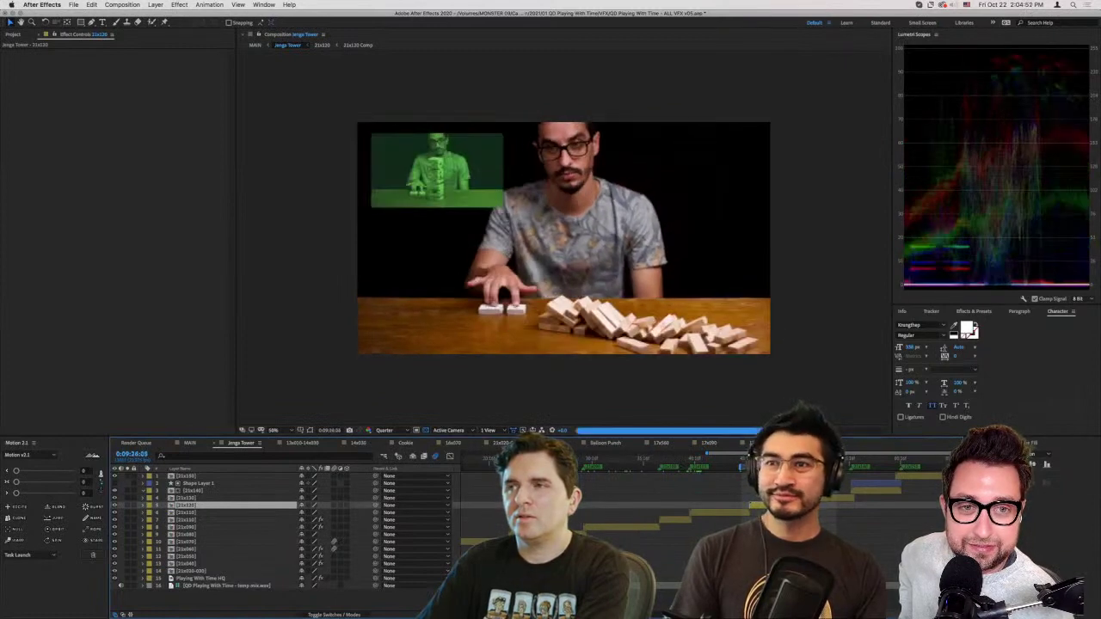
drag(582, 473, 549, 460)
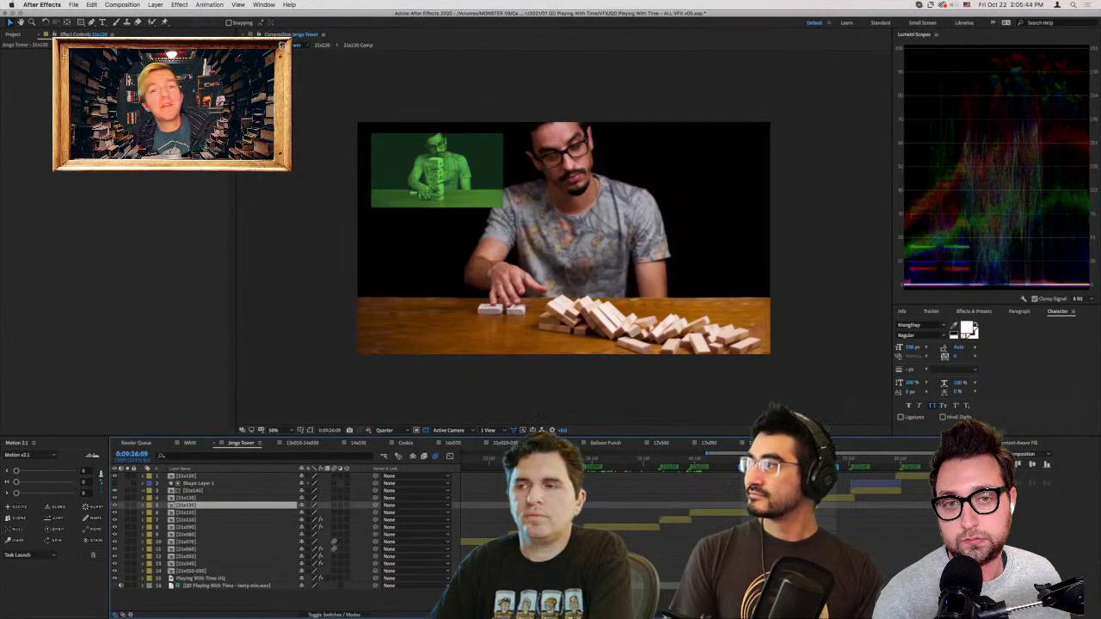
click(224, 533)
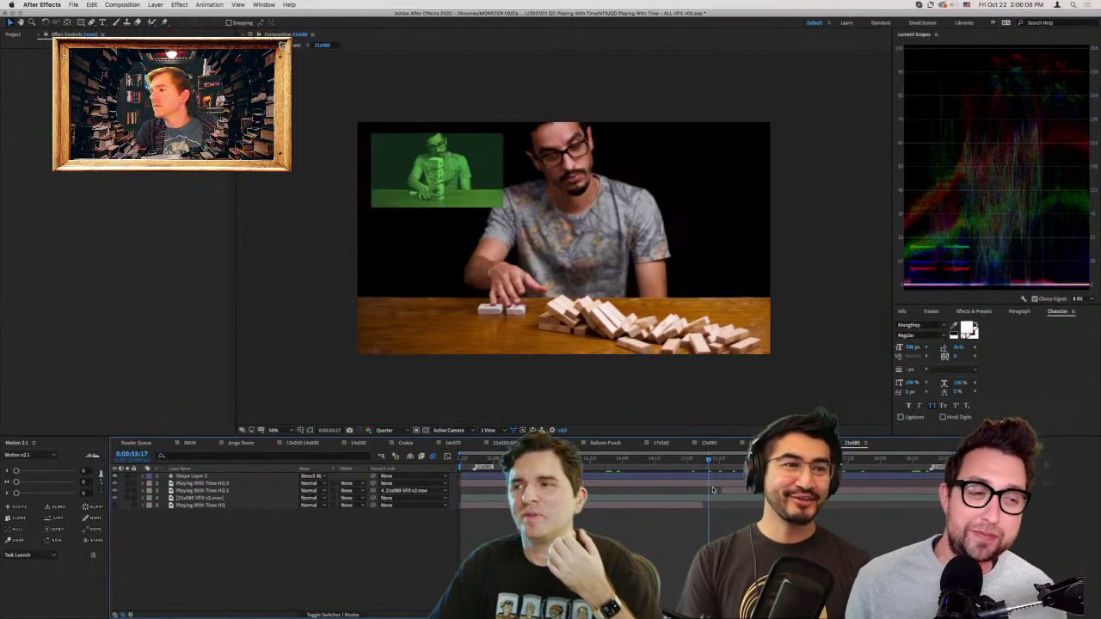
double_click(712, 484)
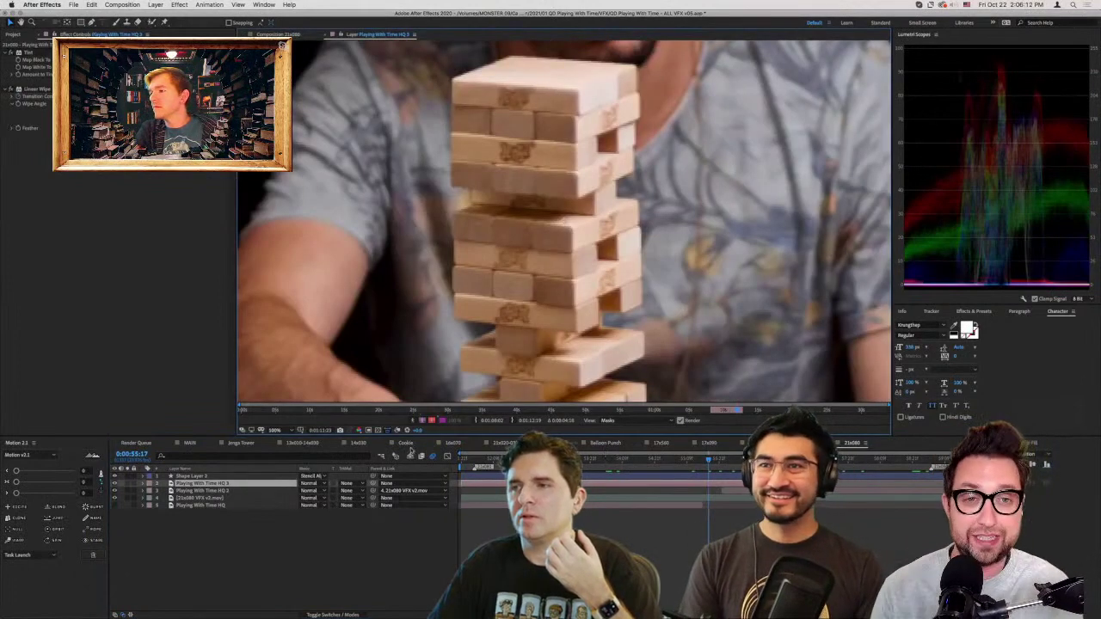
- Check another moment of the block shot in 21x120, and return to Jenga Tower to scrub to 0:09:44:03
click(800, 443)
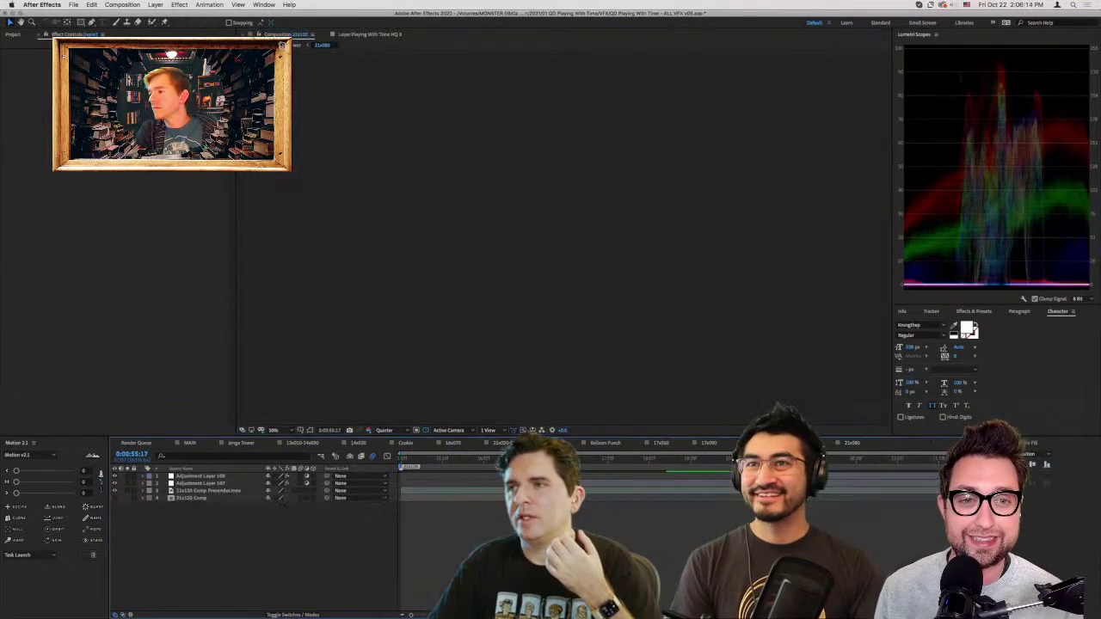
click(709, 462)
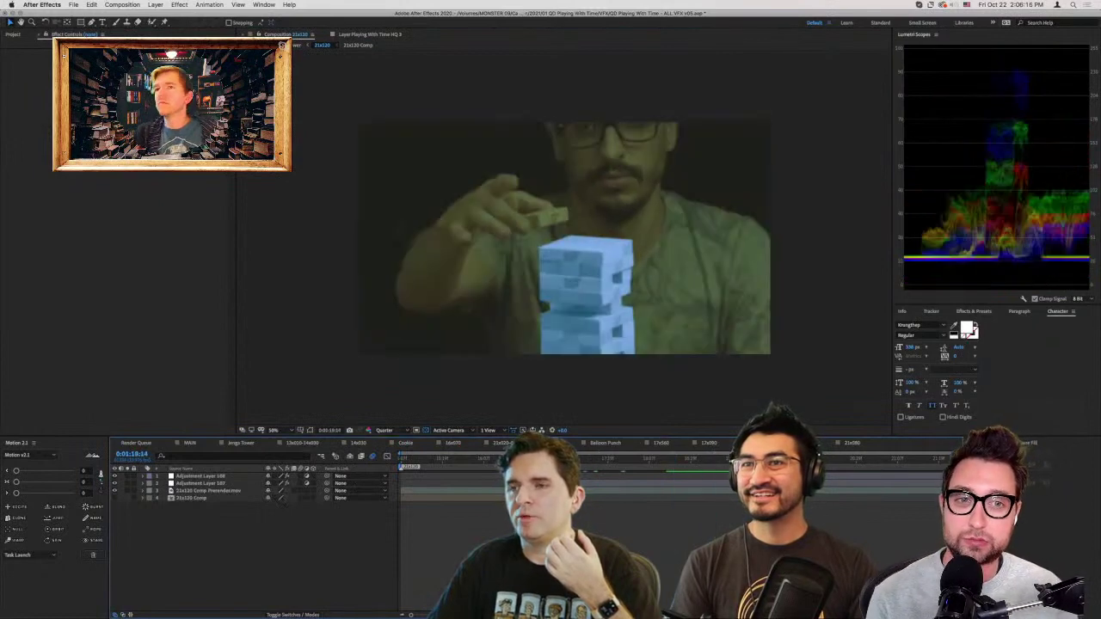
click(241, 443)
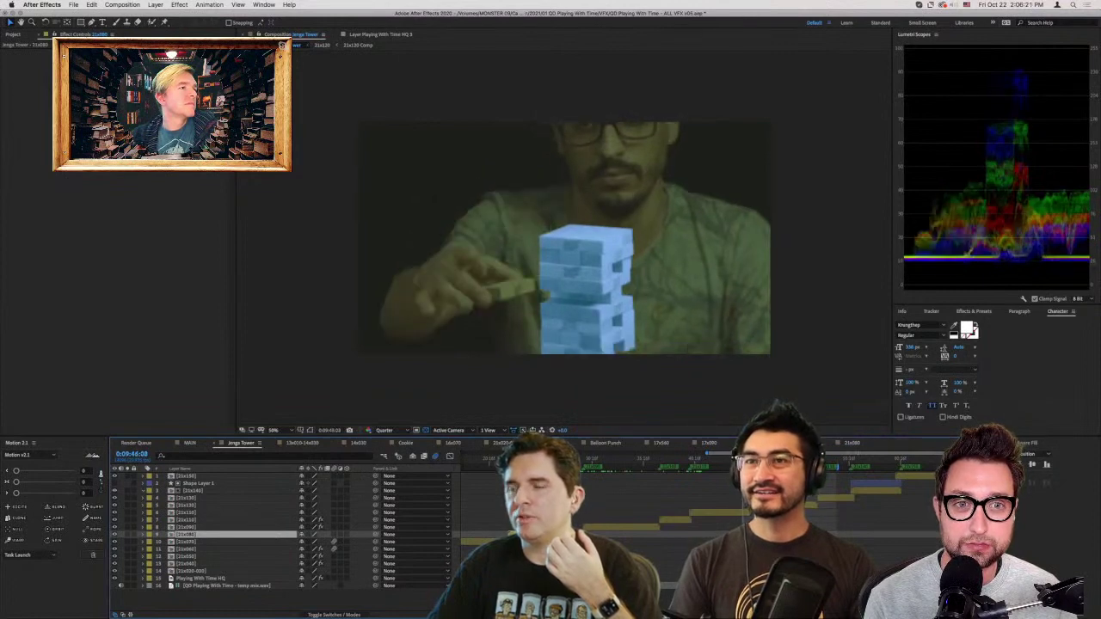
click(679, 461)
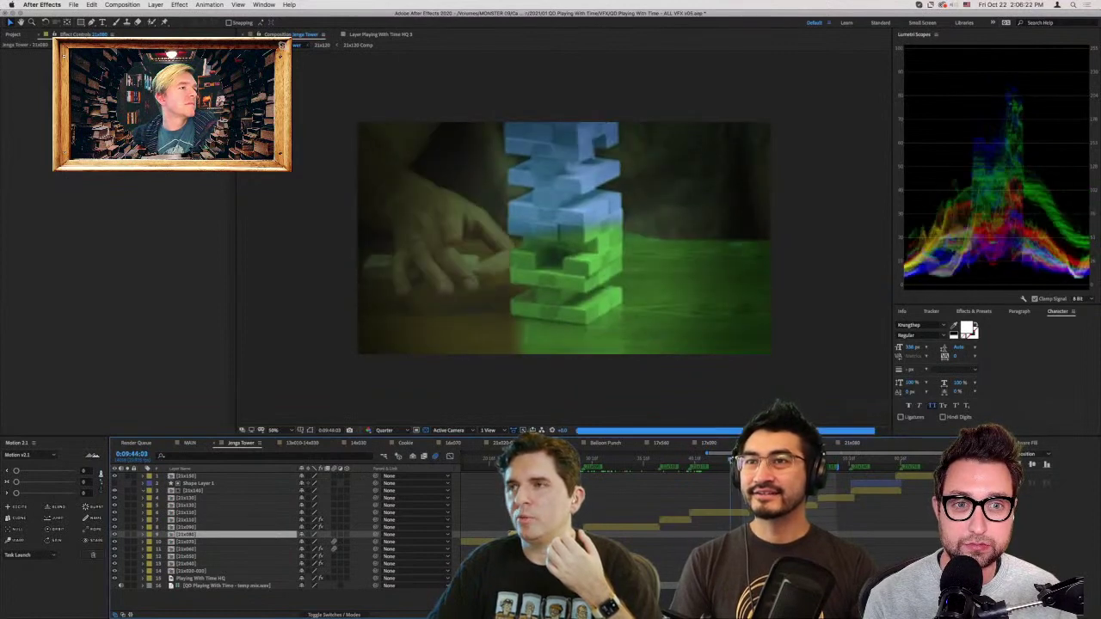
- Scrub Jenga Tower back to the green-tinted tower overlay shot near 0:09:24:06 and preview it briefly
drag(665, 470, 519, 466)
key(space)
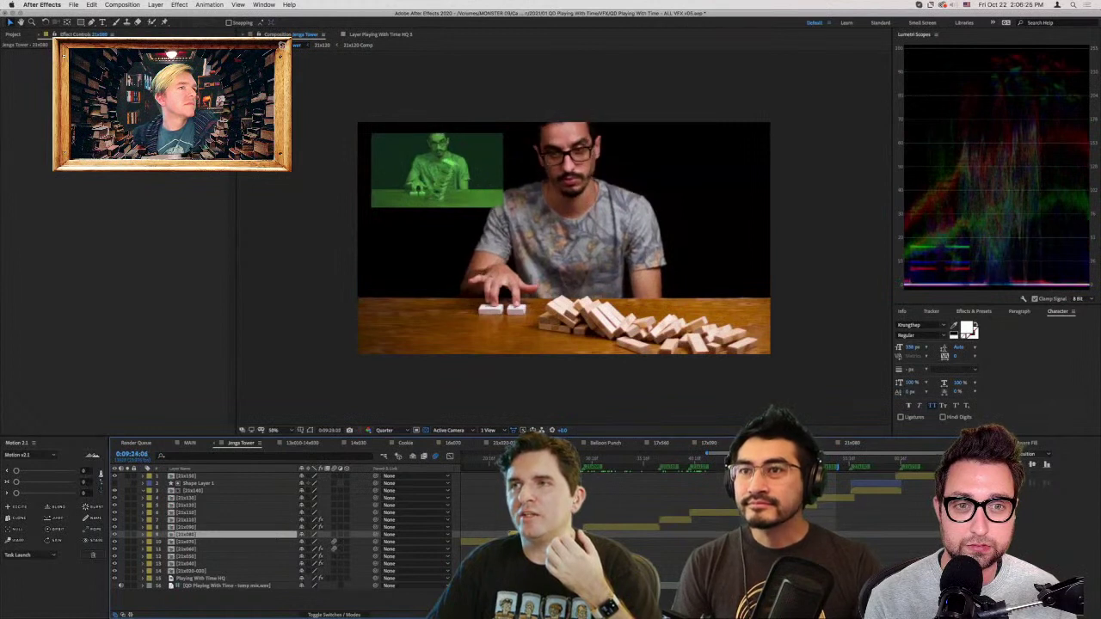
key(space)
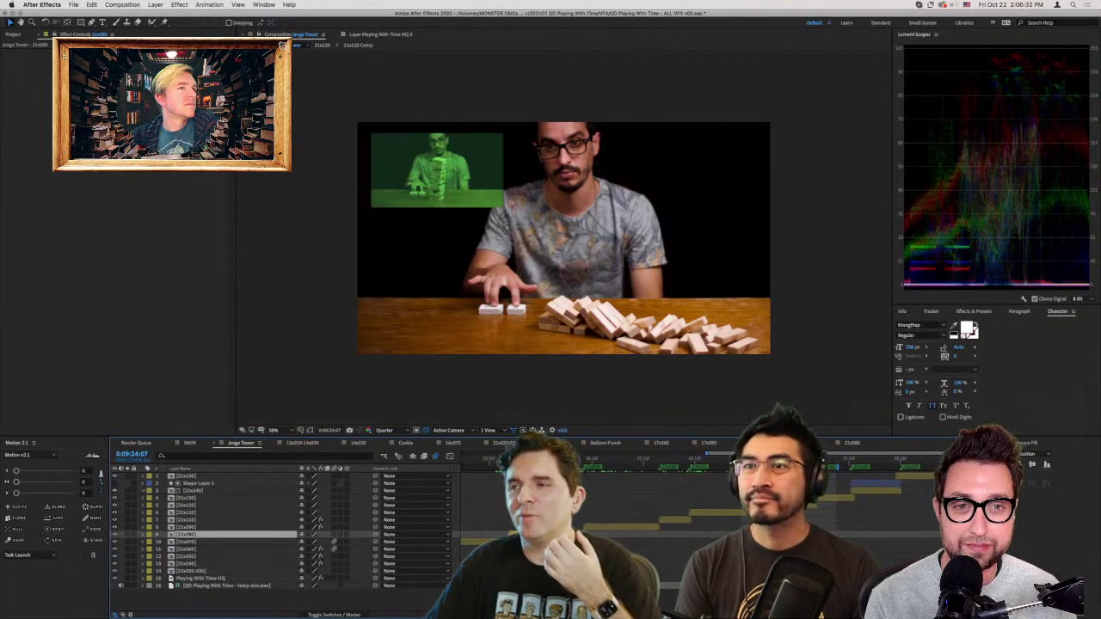
- Step frame by frame backward and forward around 0:09:24:00 to examine the tower overlay against the seated shot, ending at 0:09:24:14
key(Page_Up)
key(Page_Up)
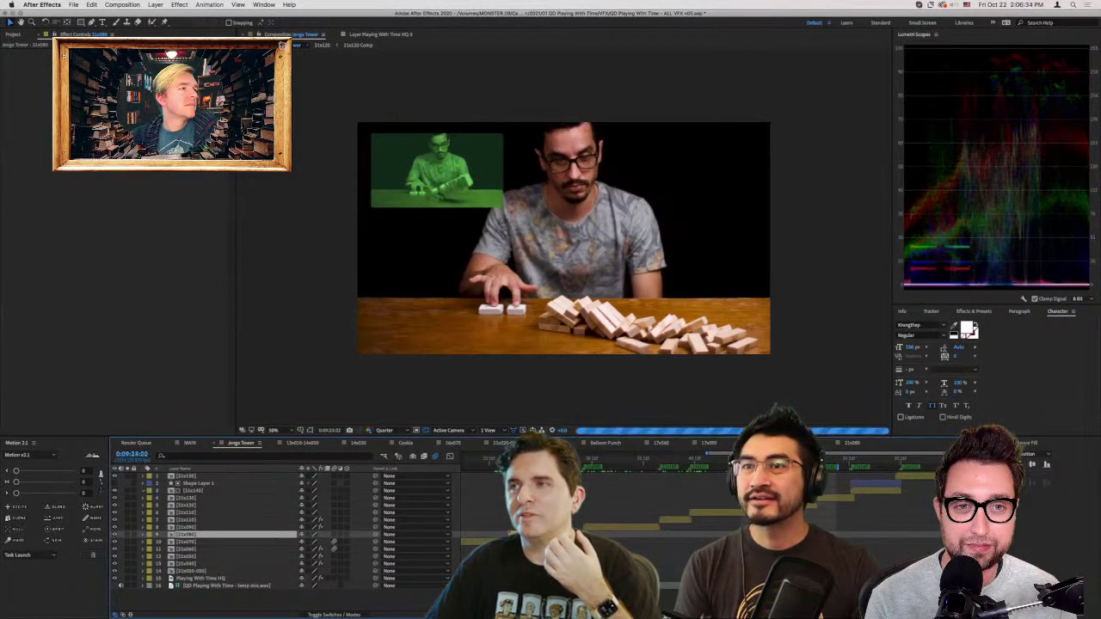
key(Page_Up)
key(Page_Up)
key(Page_Up)
key(Page_Up)
key(Page_Up)
key(Page_Up)
key(Page_Up)
key(Page_Up)
key(Page_Up)
key(Page_Up)
key(Page_Up)
key(Page_Up)
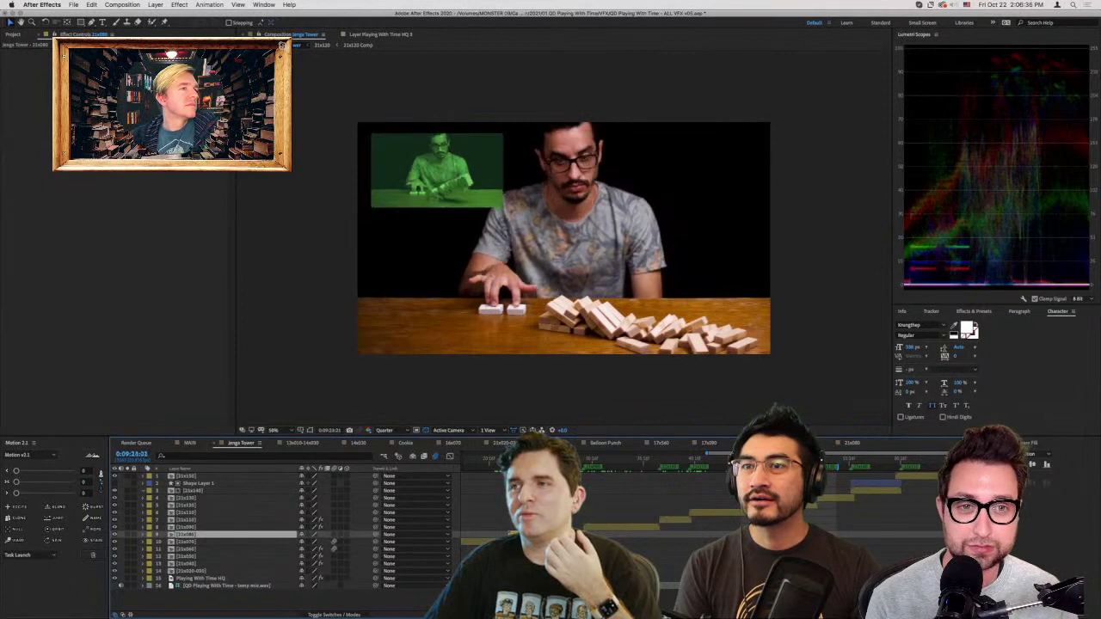
key(Page_Down)
key(Page_Down)
key(Page_Down)
key(Page_Down)
key(Page_Down)
key(Page_Down)
key(Page_Down)
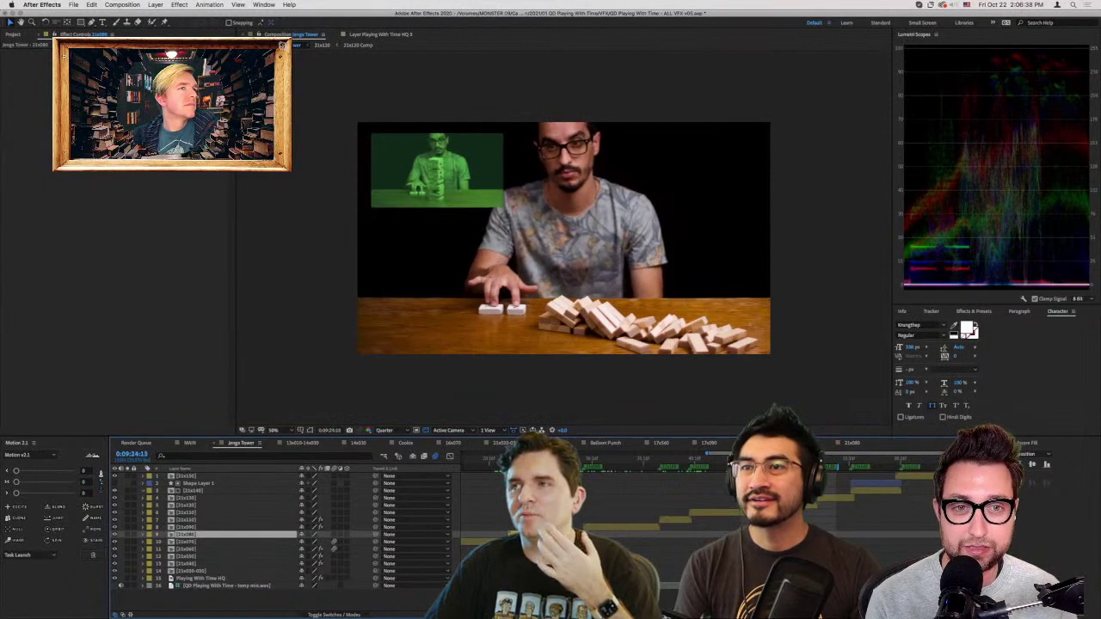
key(Page_Down)
key(Page_Down)
key(Page_Down)
key(Page_Down)
key(Page_Down)
key(Page_Down)
key(Page_Down)
key(Page_Down)
key(Page_Down)
key(Page_Down)
key(Page_Down)
key(Page_Down)
key(Page_Down)
key(Page_Down)
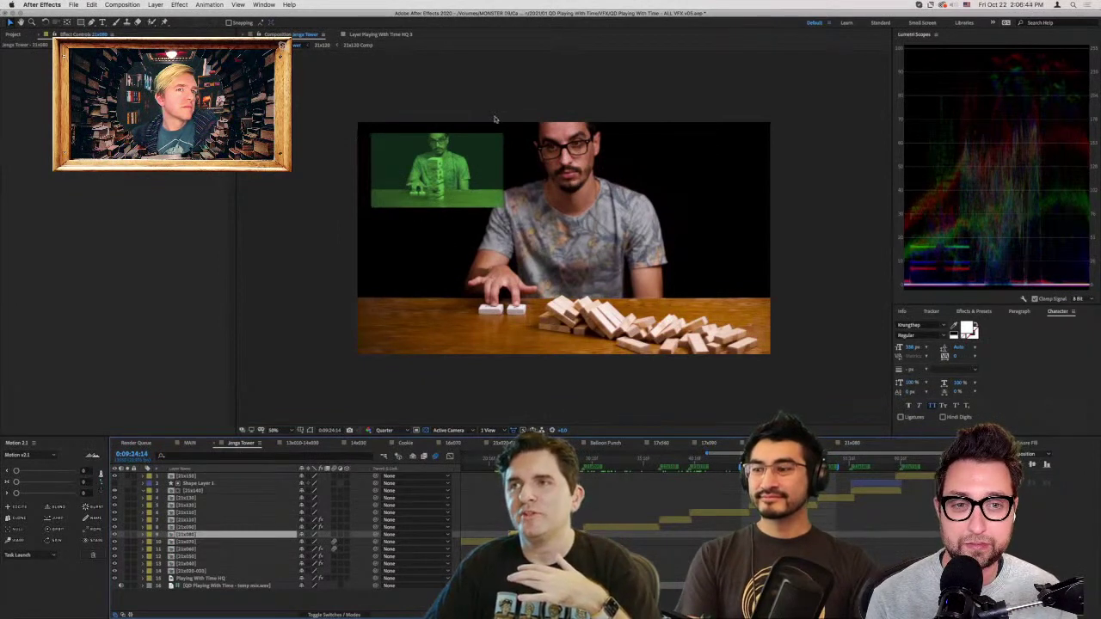
- Play and scrub through the tinted tower shots up to 0:09:43:07, and jump to the selected layer's in point
key(space)
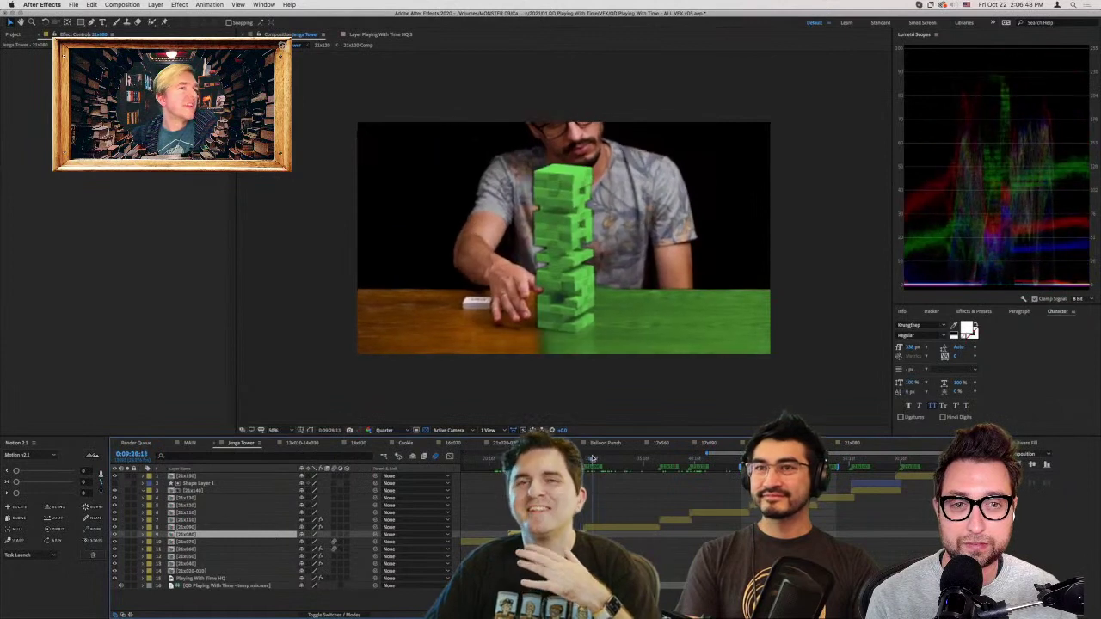
click(659, 457)
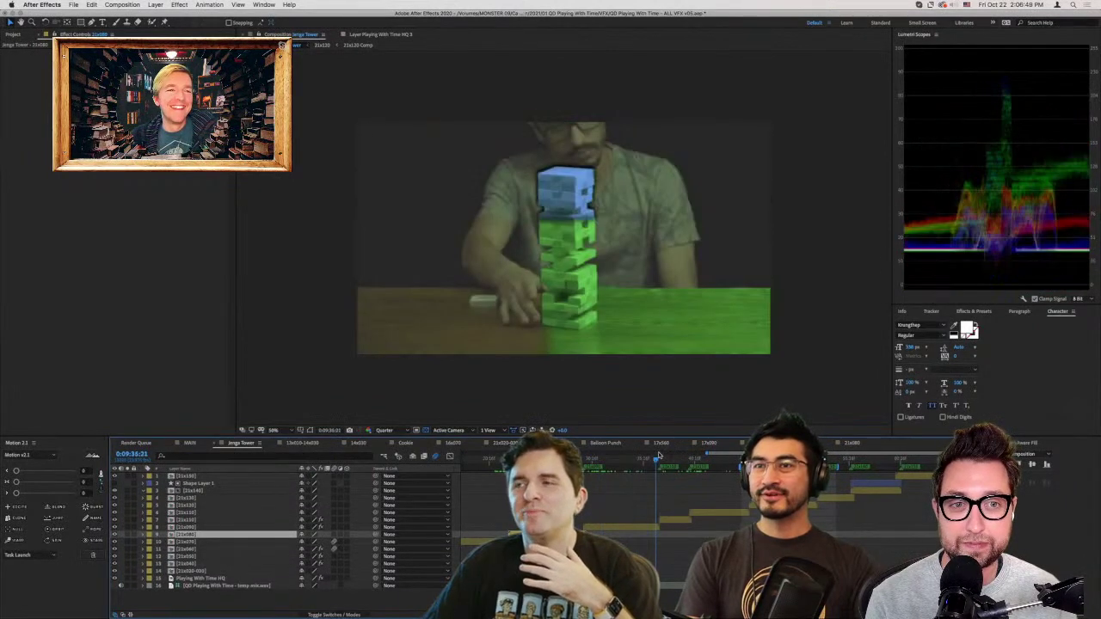
drag(659, 456, 610, 459)
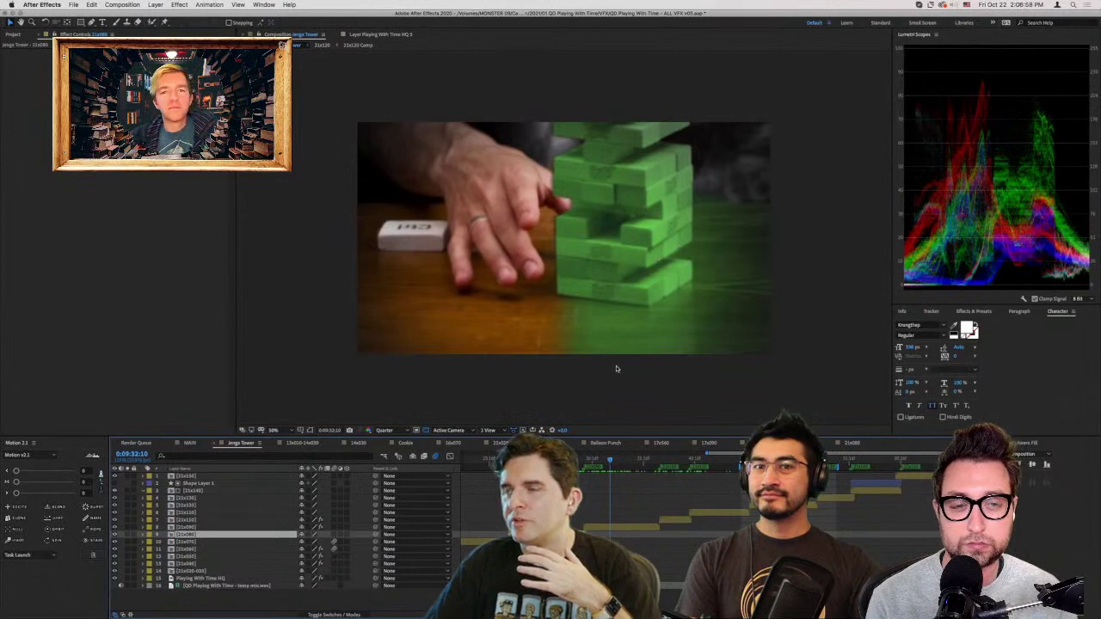
drag(616, 463, 719, 449)
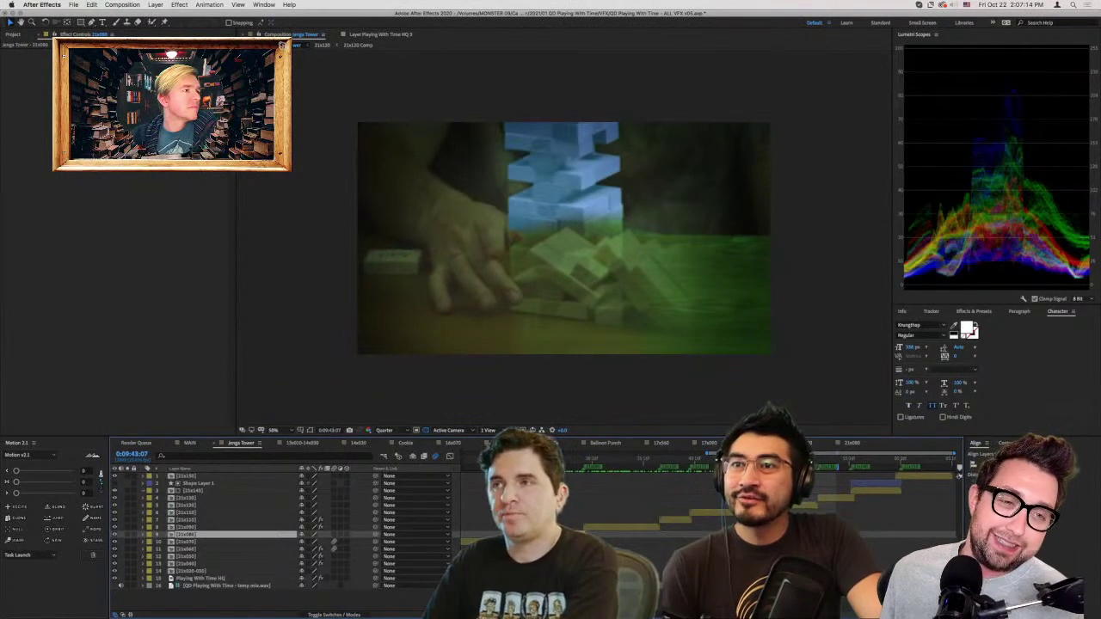
key(i)
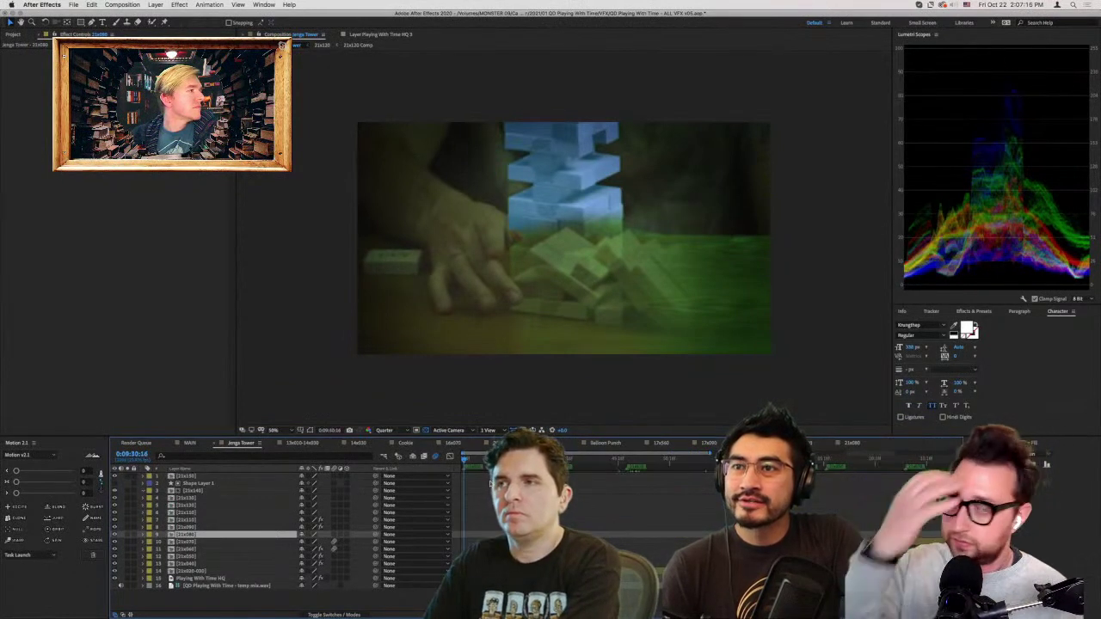
- Return to MAIN, scrub through its opening shots and back to 0:00:00:00, and switch to Skype
click(189, 443)
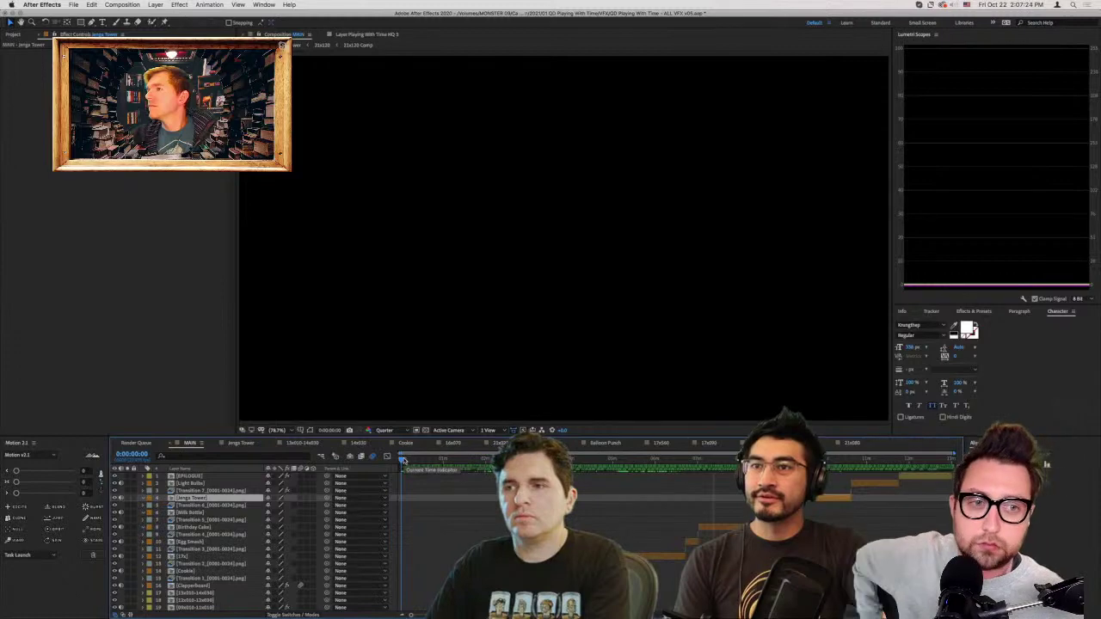
click(410, 460)
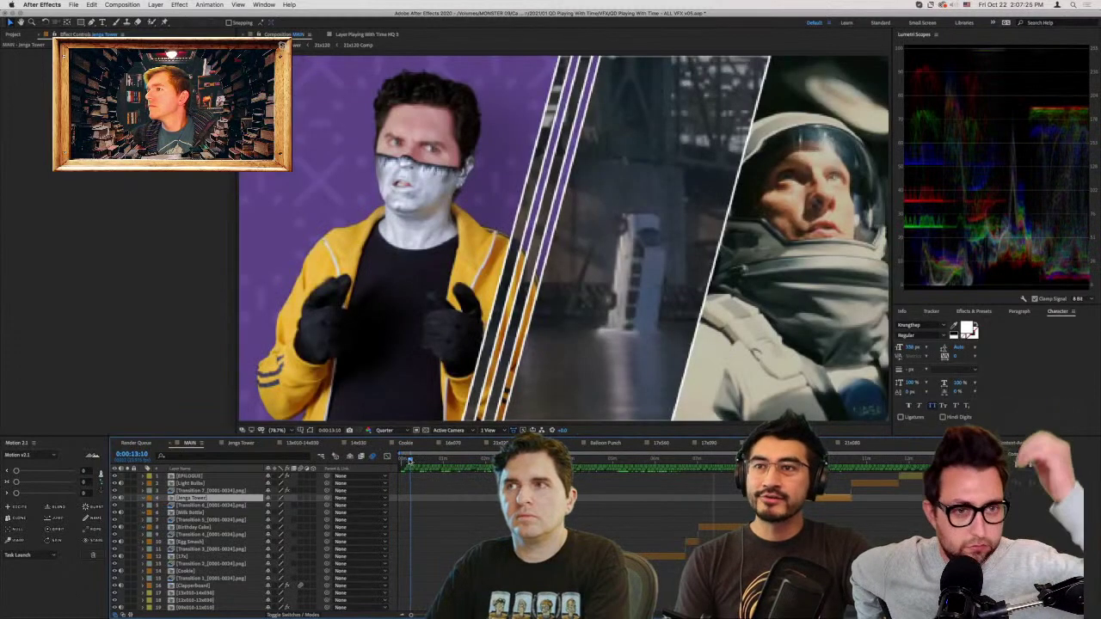
drag(410, 460, 401, 460)
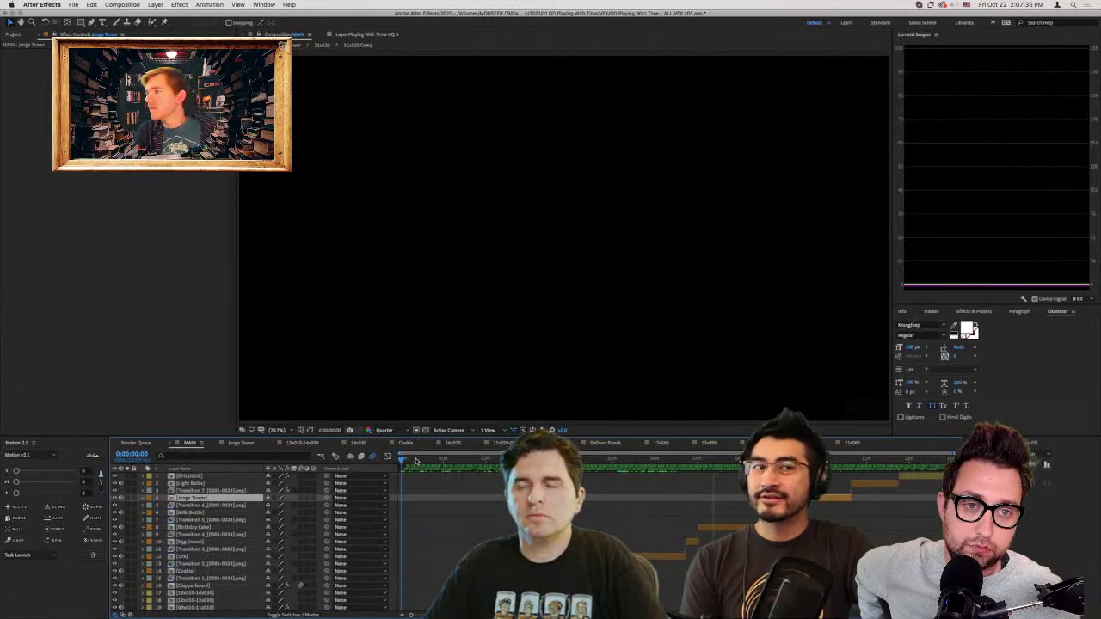
click(416, 461)
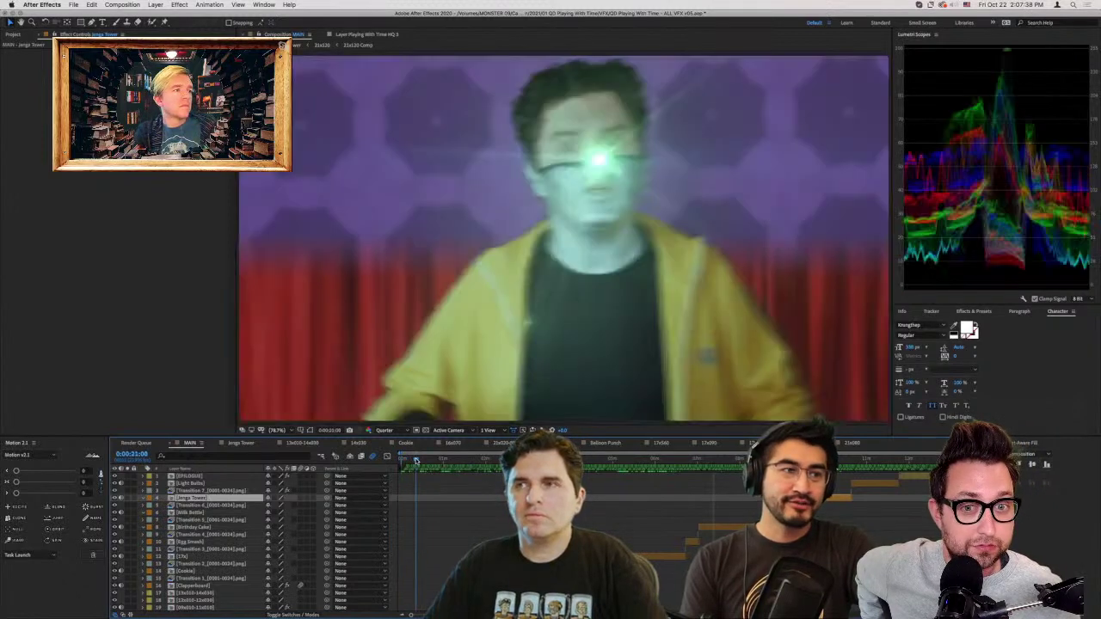
drag(416, 462, 387, 458)
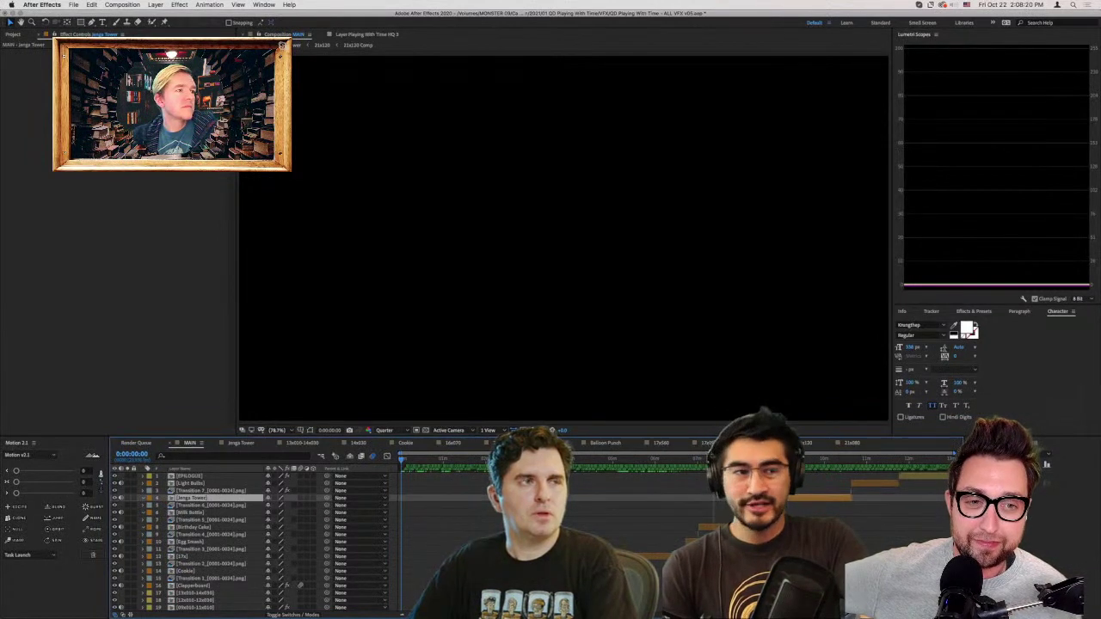
key(super+Tab)
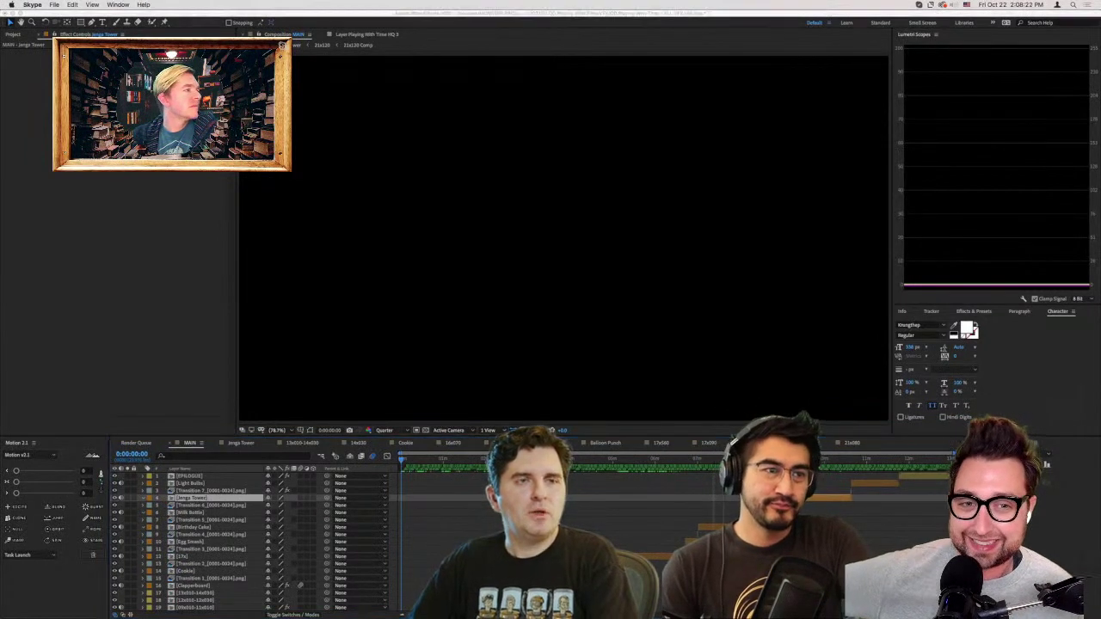